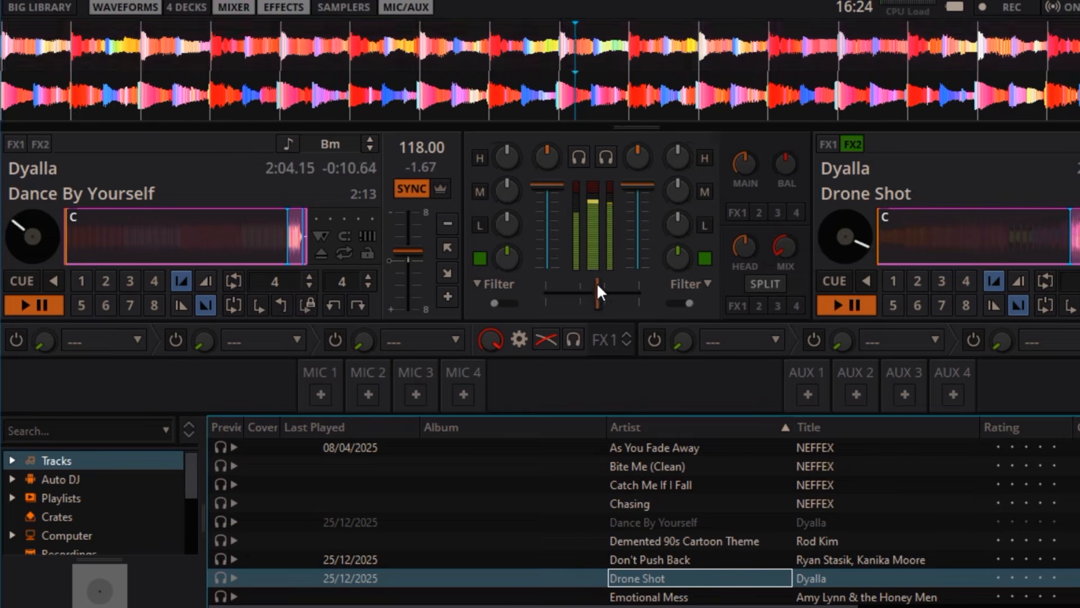
drag(596, 282, 550, 279)
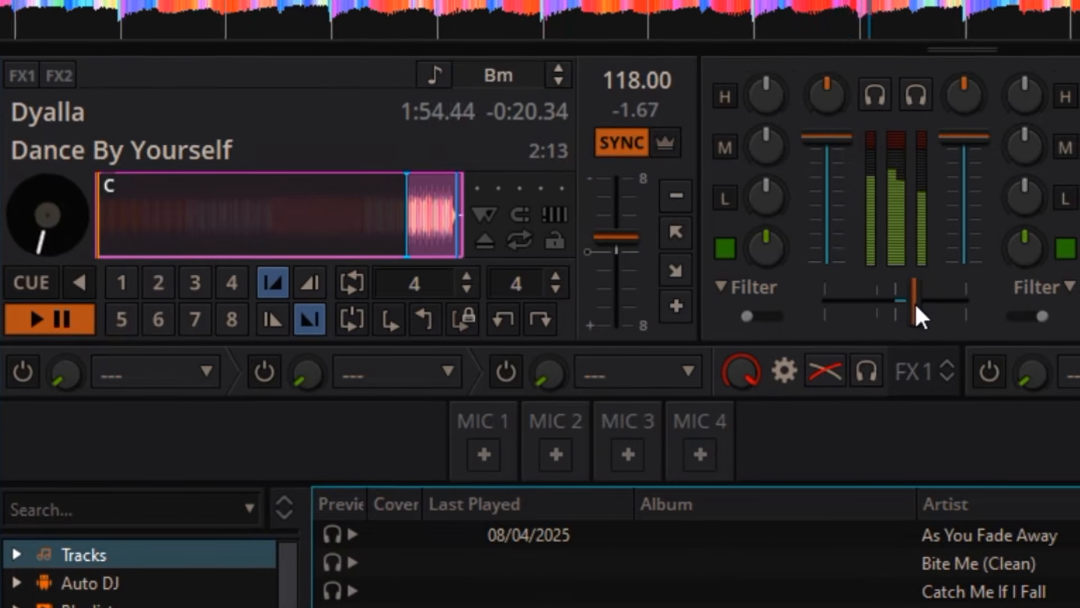
drag(913, 309, 777, 303)
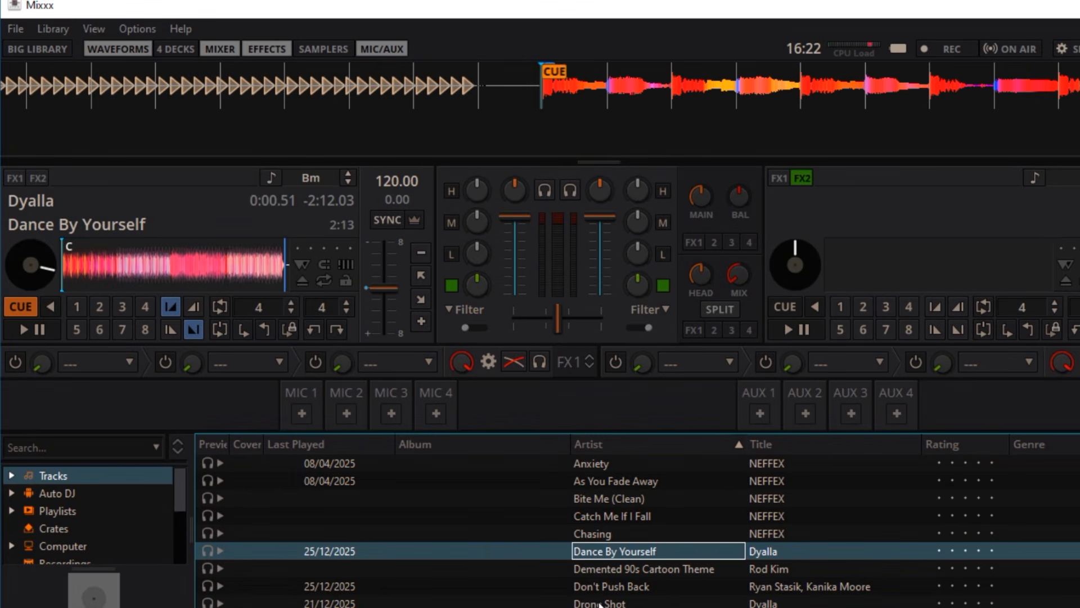
drag(593, 604, 903, 264)
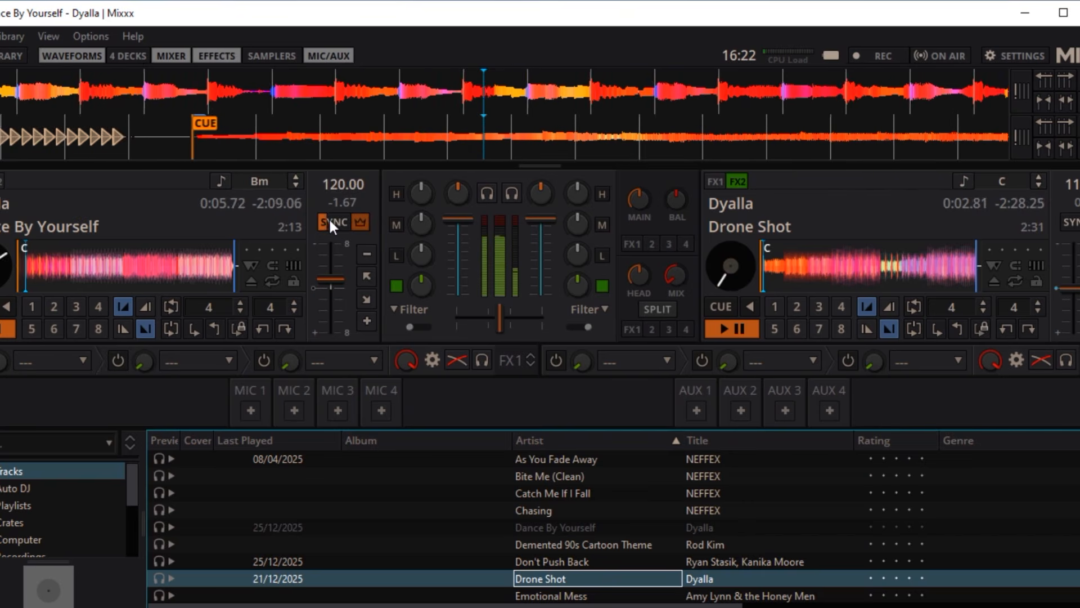
click(329, 220)
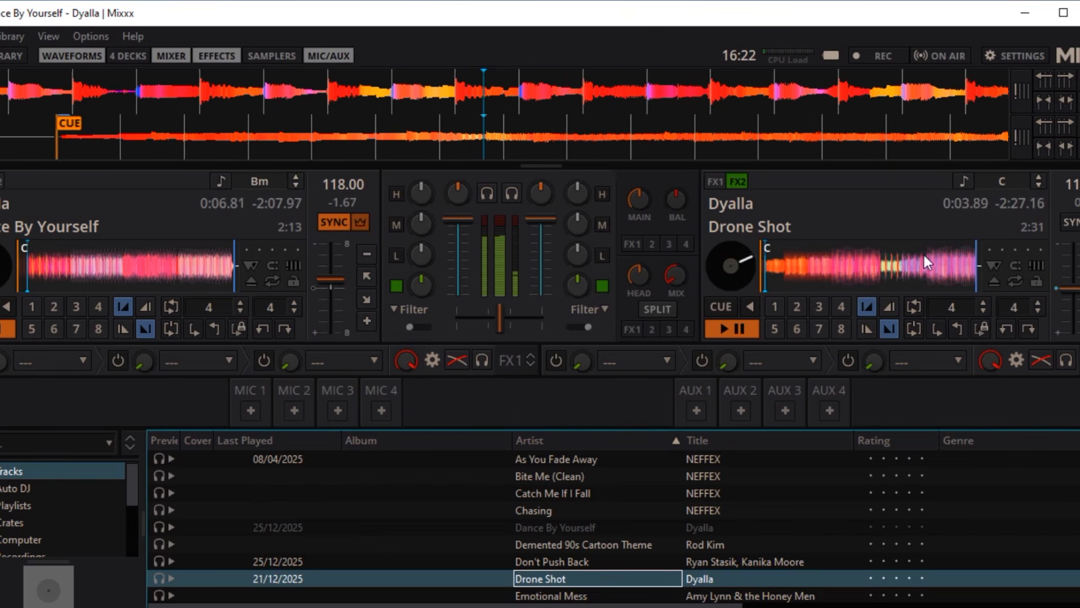
click(826, 285)
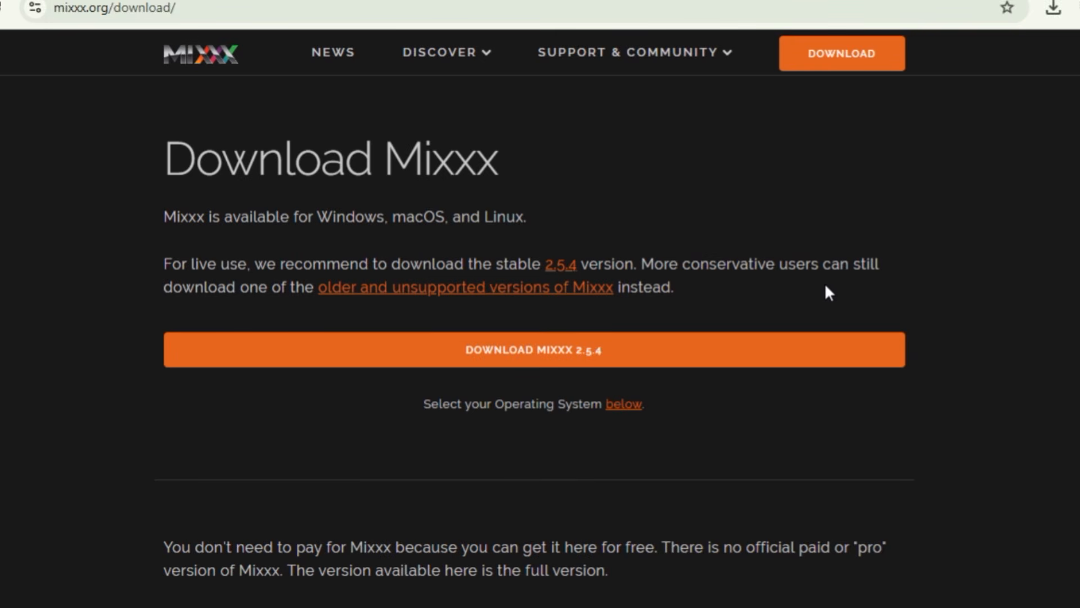
Download the stable Mixxx 2.5.4 64-bit installer for Windows 10 build 1809 or later.
click(484, 348)
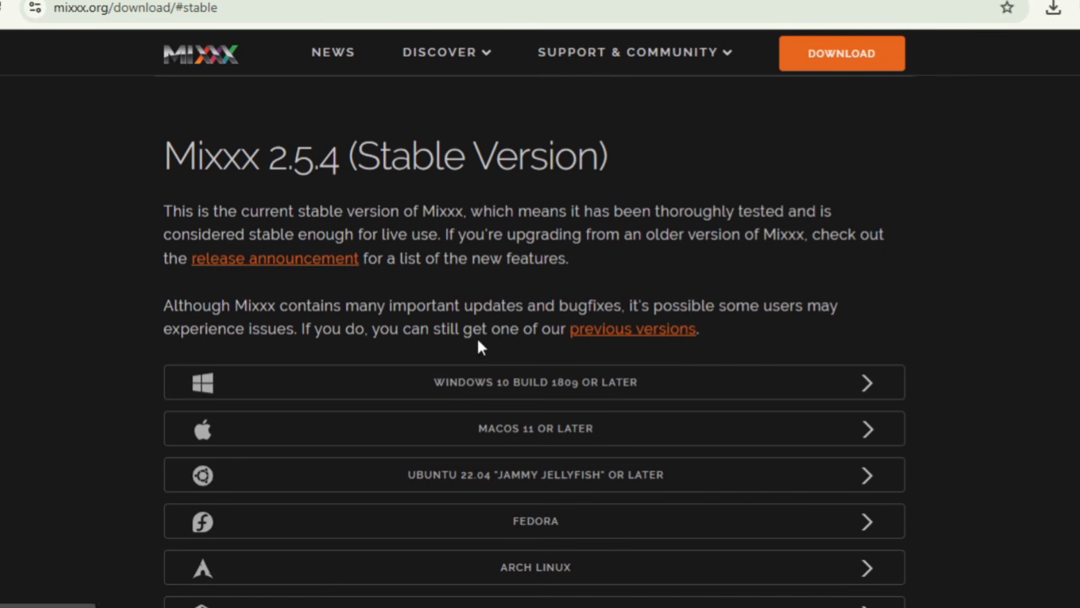
scroll(928, 338, down, 2)
click(861, 287)
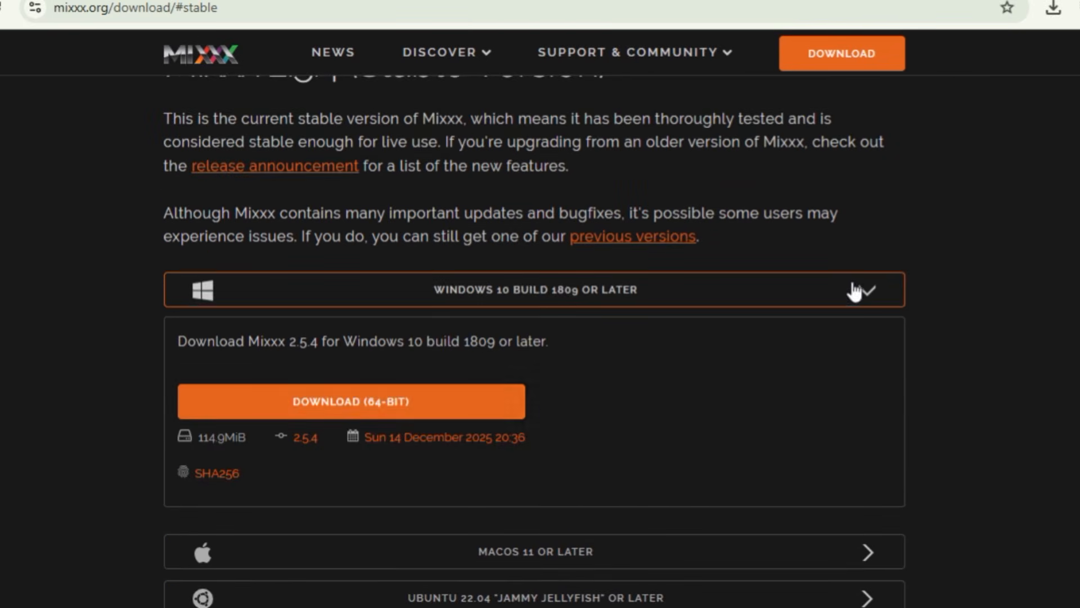
click(432, 400)
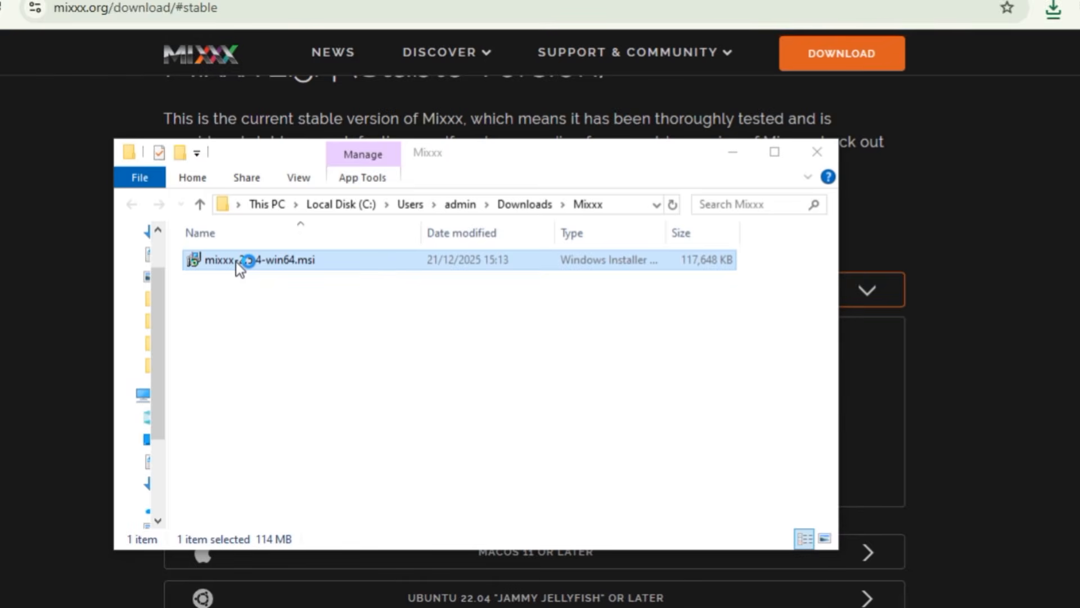
Install Mixxx from mixxx-2.5.4-win64.msi, accepting the license terms and keeping the default features and location.
double_click(235, 262)
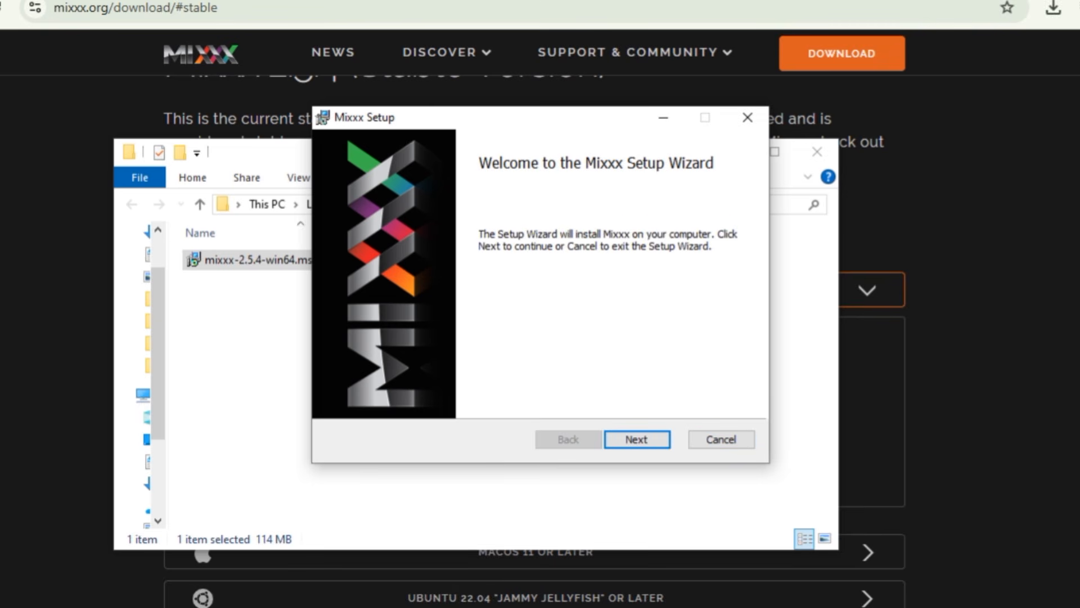
key(Return)
scroll(732, 308, down, 20)
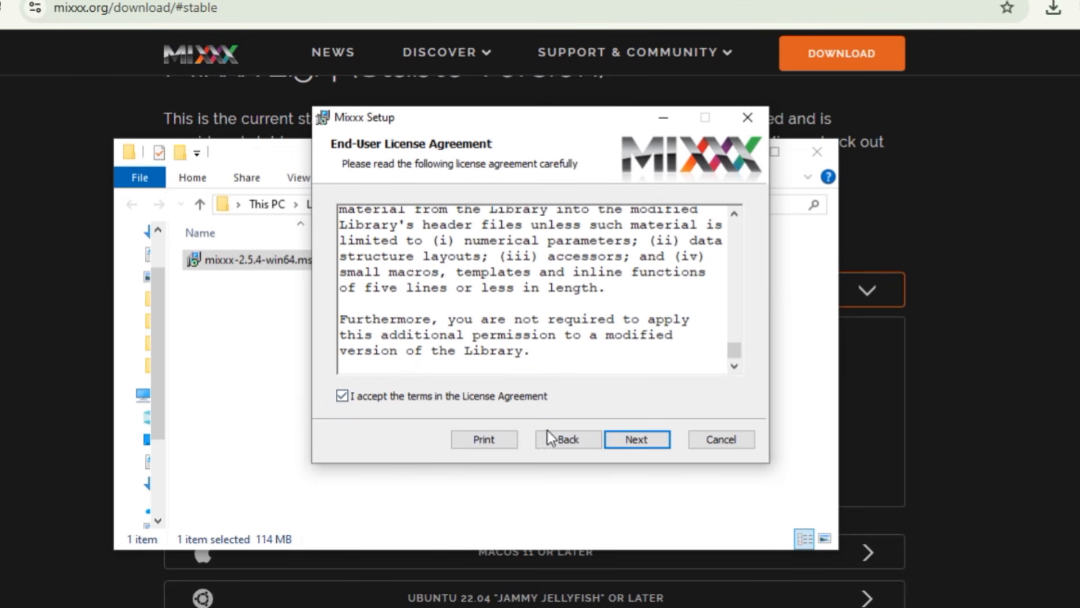
click(636, 438)
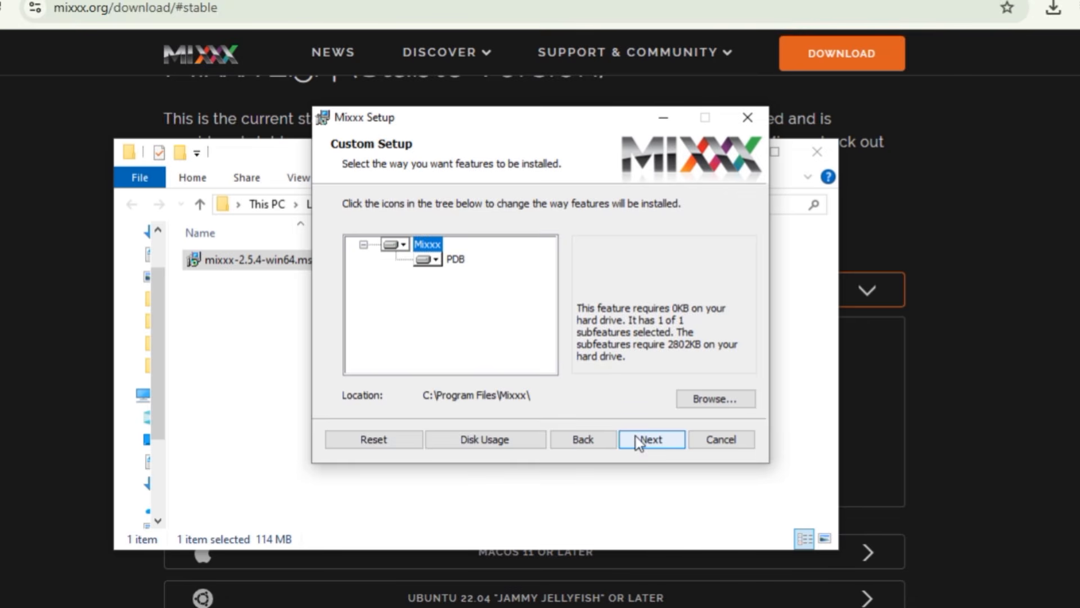
click(646, 441)
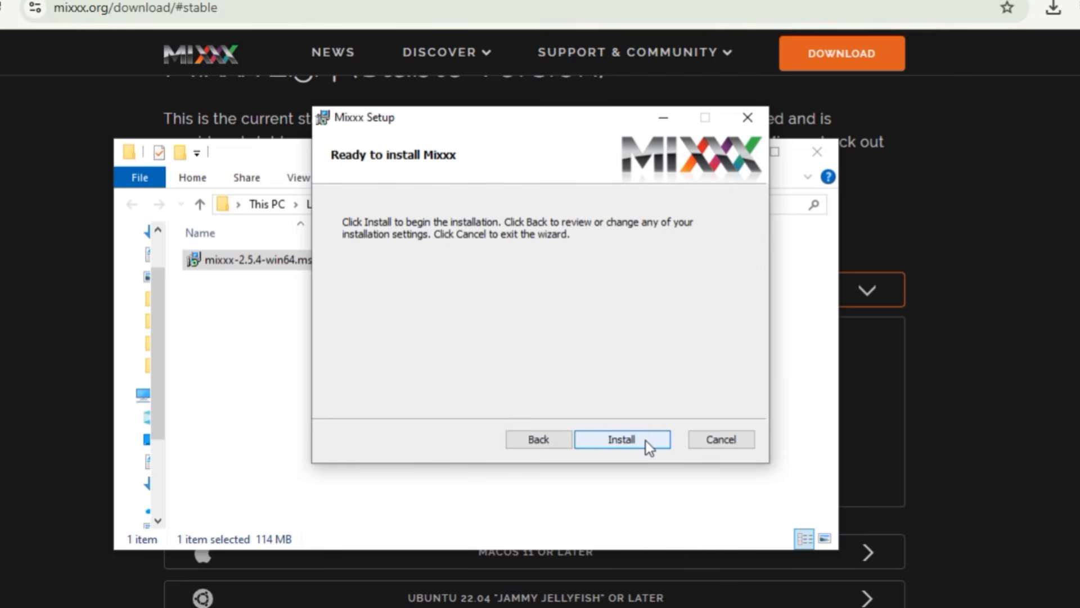
click(646, 441)
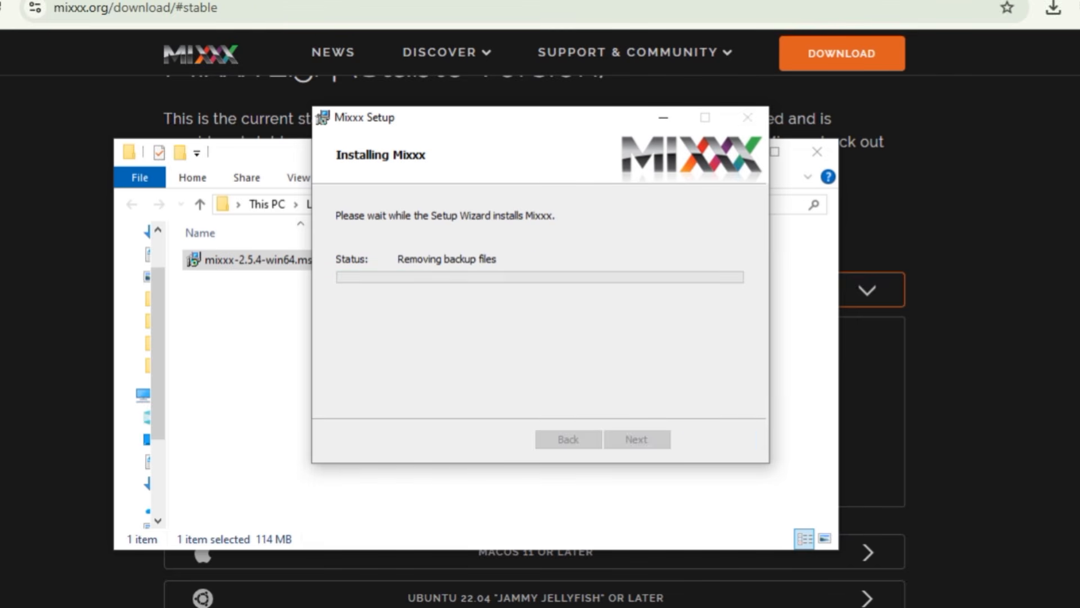
click(647, 438)
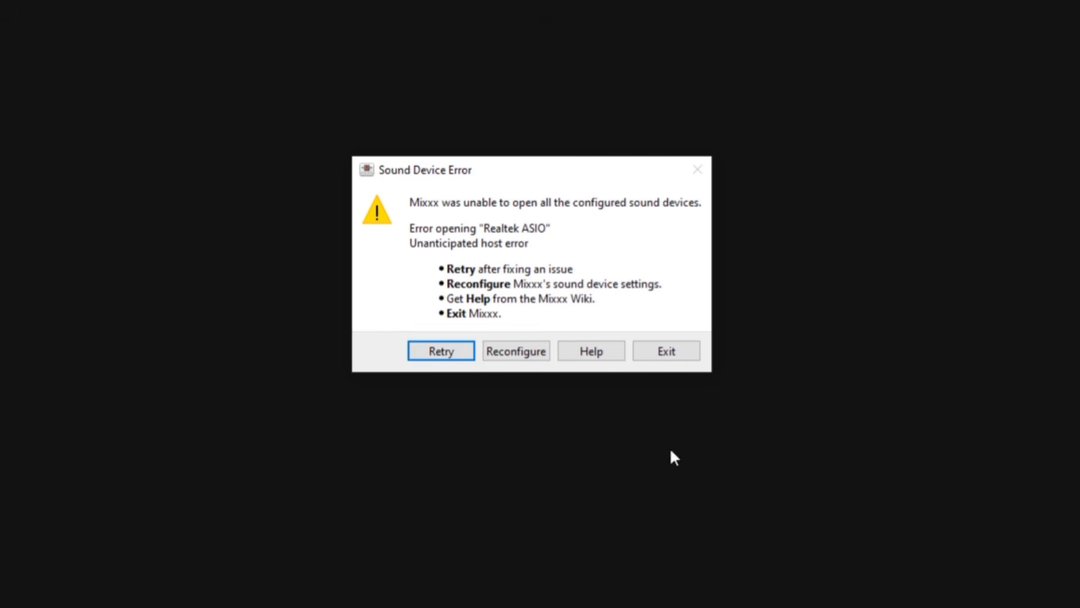
Reconfigure the sound hardware to use the MME sound API and confirm the preferences.
click(515, 354)
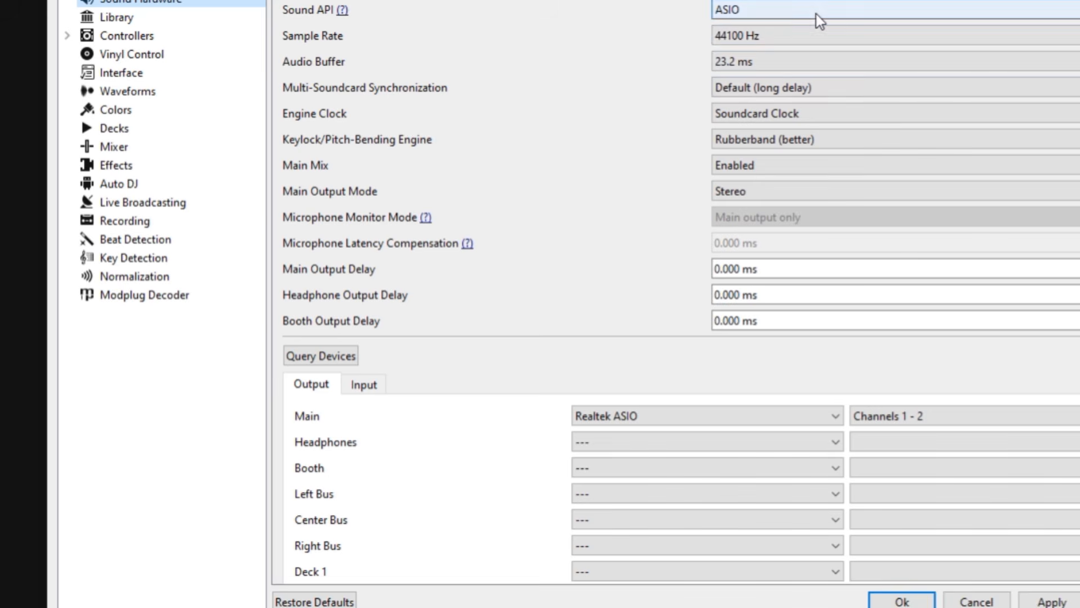
click(816, 15)
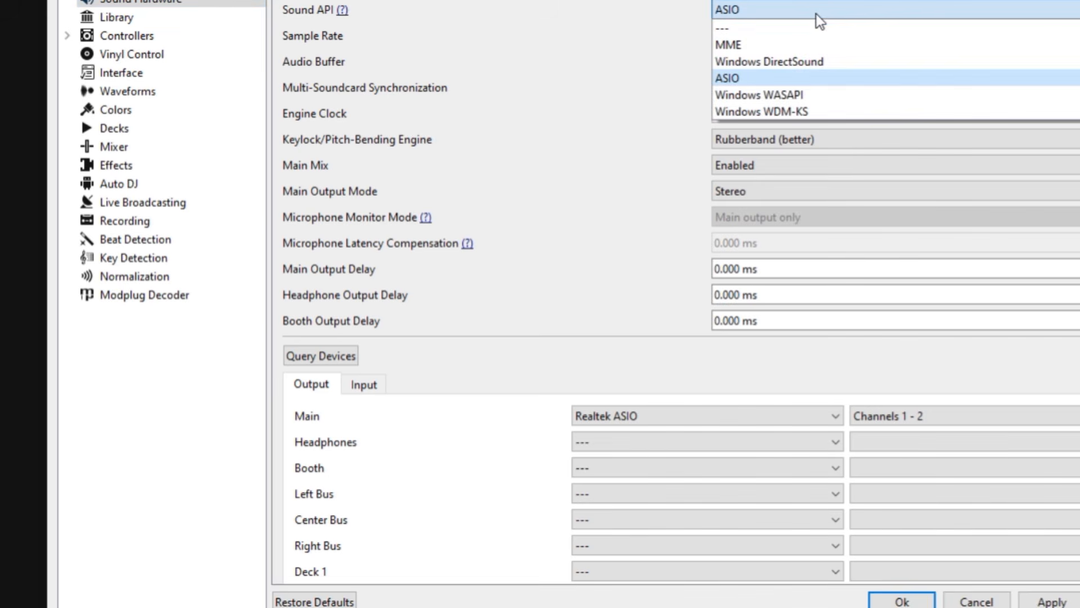
click(809, 44)
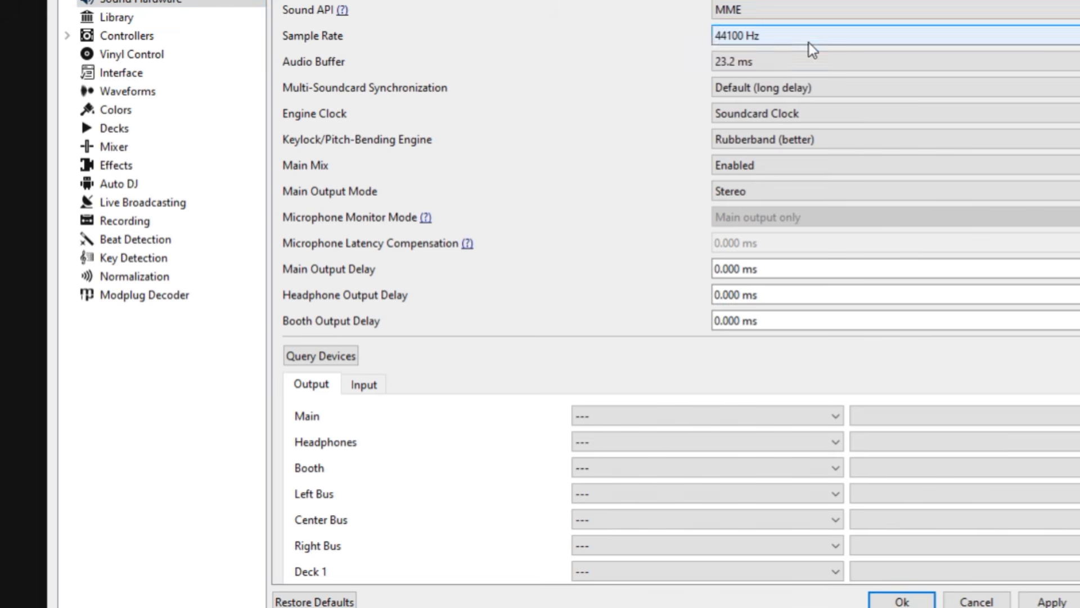
click(902, 601)
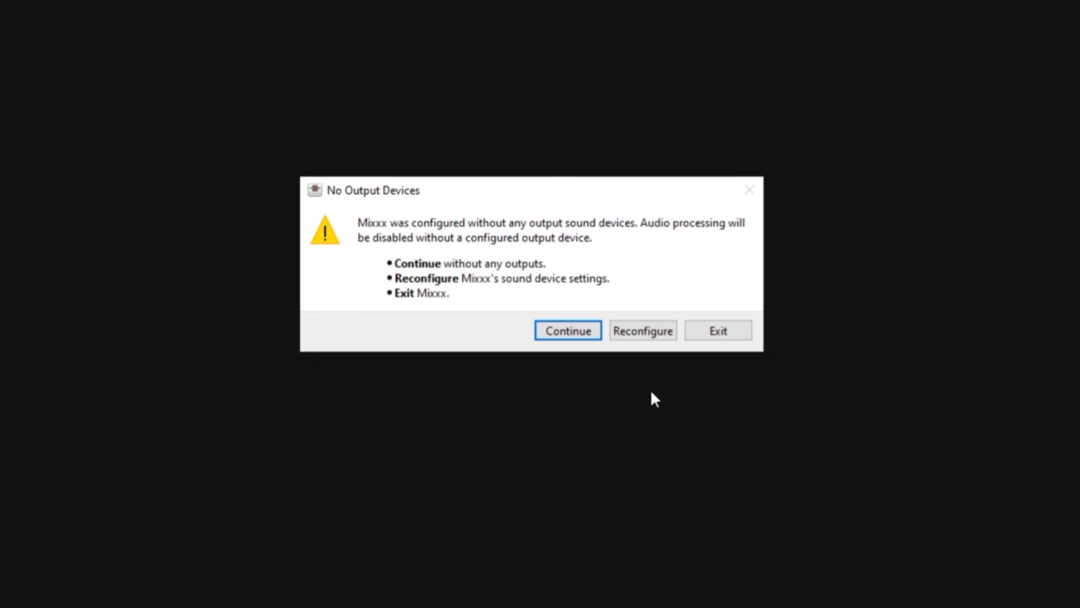
Reconfigure the sound devices so the Main output uses Speakers (Realtek(R) Audio), and confirm the preferences.
click(639, 340)
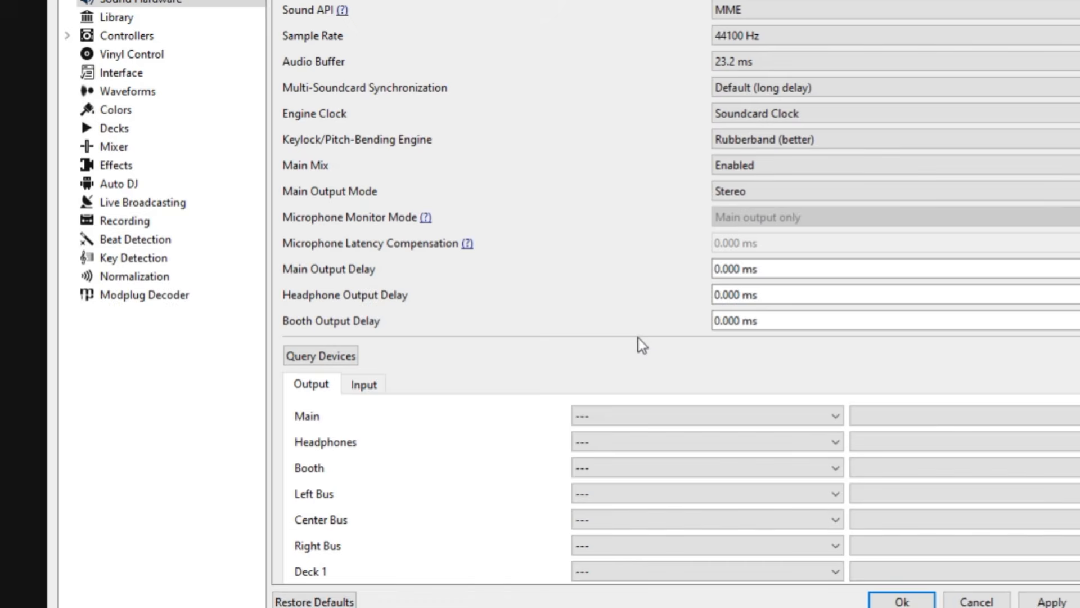
click(805, 416)
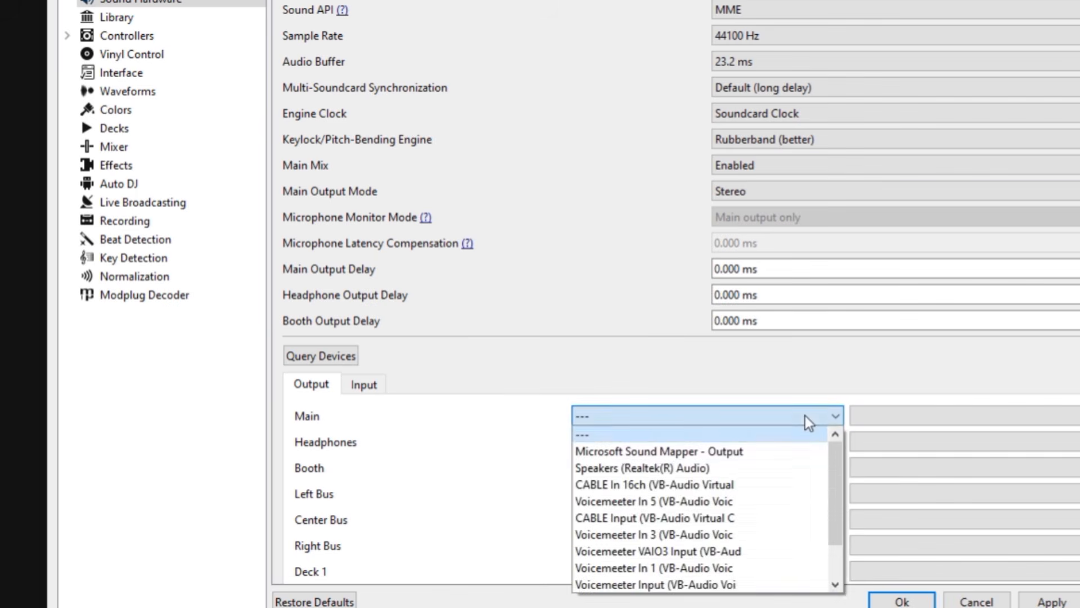
click(746, 467)
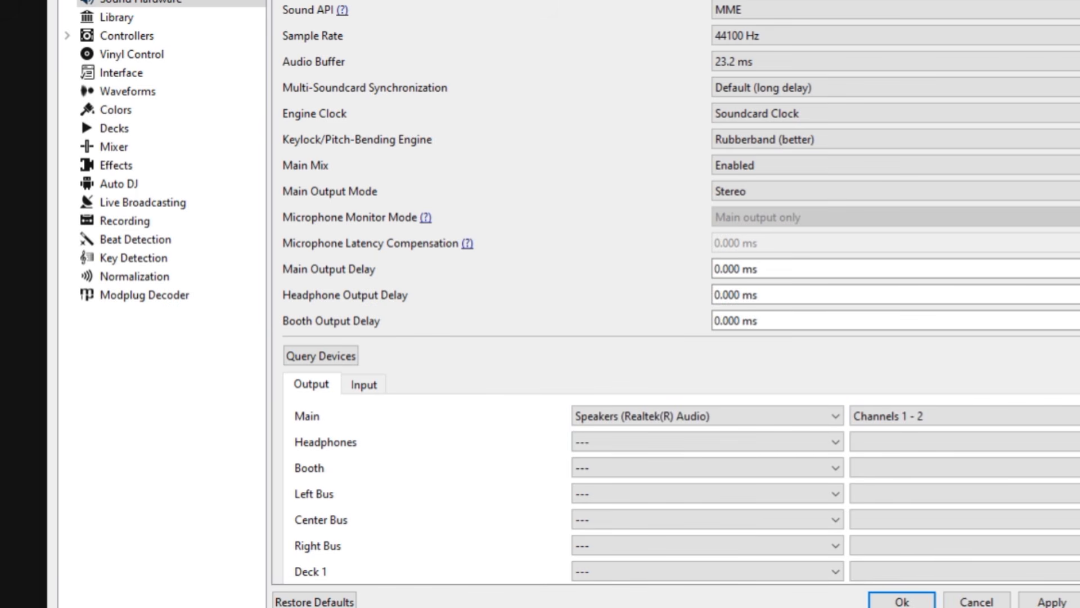
click(902, 601)
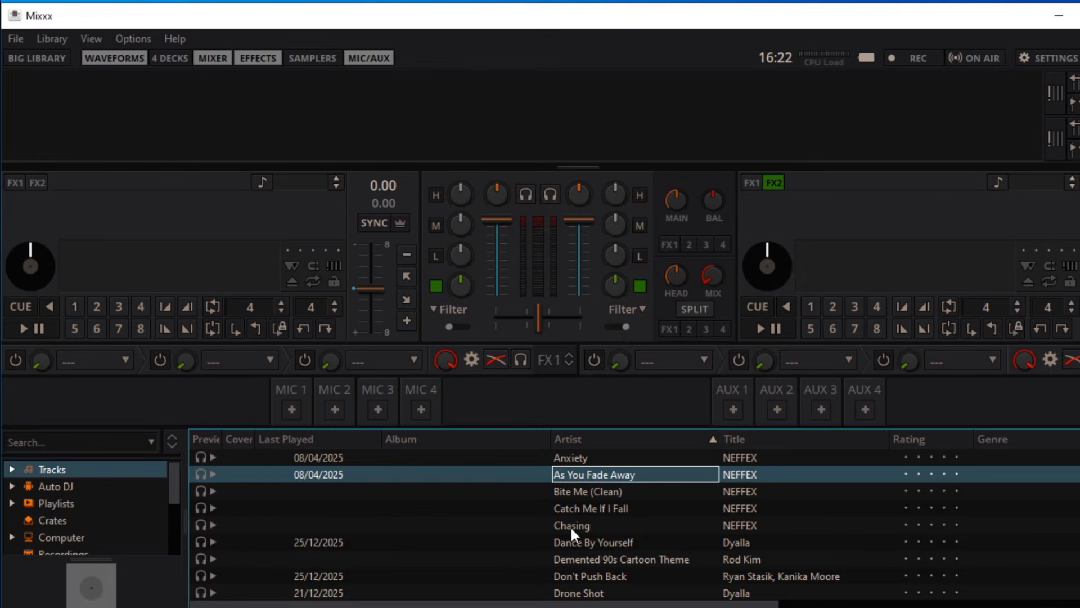
Load "Dance By Yourself" onto the first deck and "Drone Shot" onto the second deck from the track library.
drag(572, 545, 170, 256)
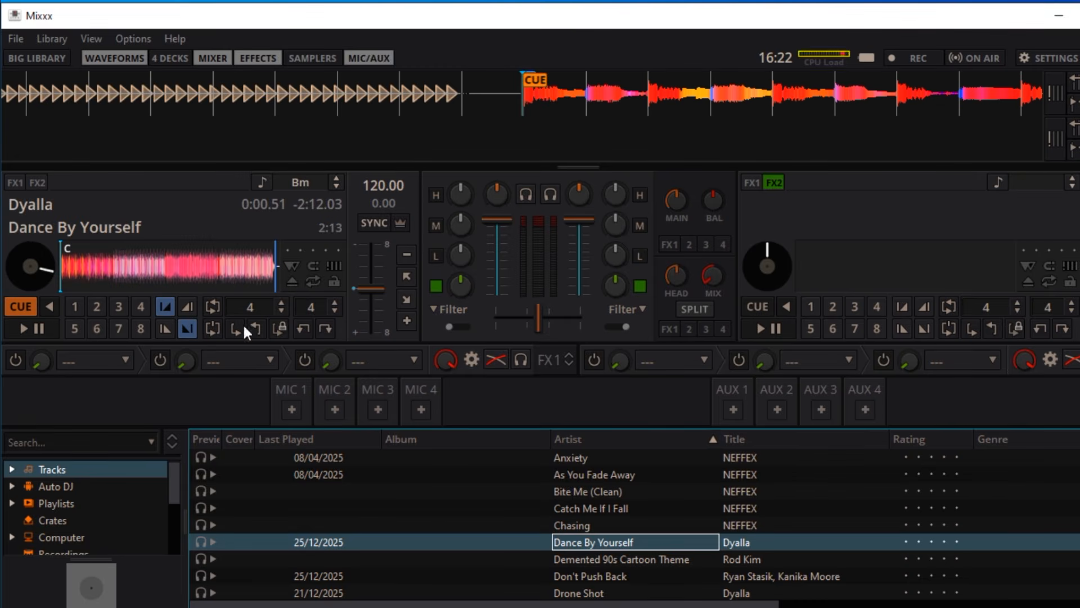
drag(574, 594, 872, 267)
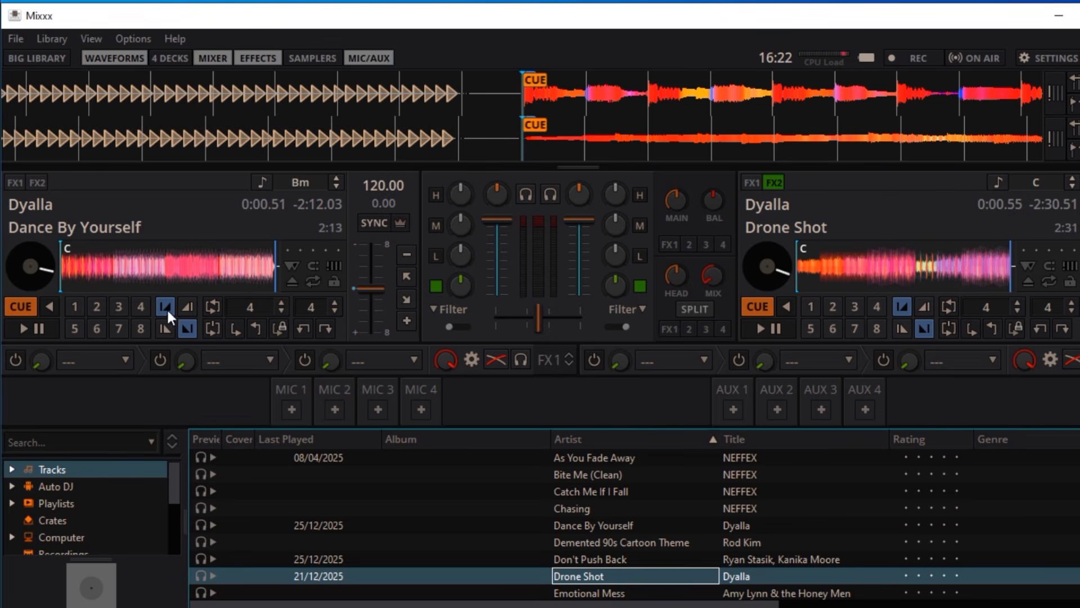
Start playback on both decks and enable Sync on each so their tempos match.
click(31, 323)
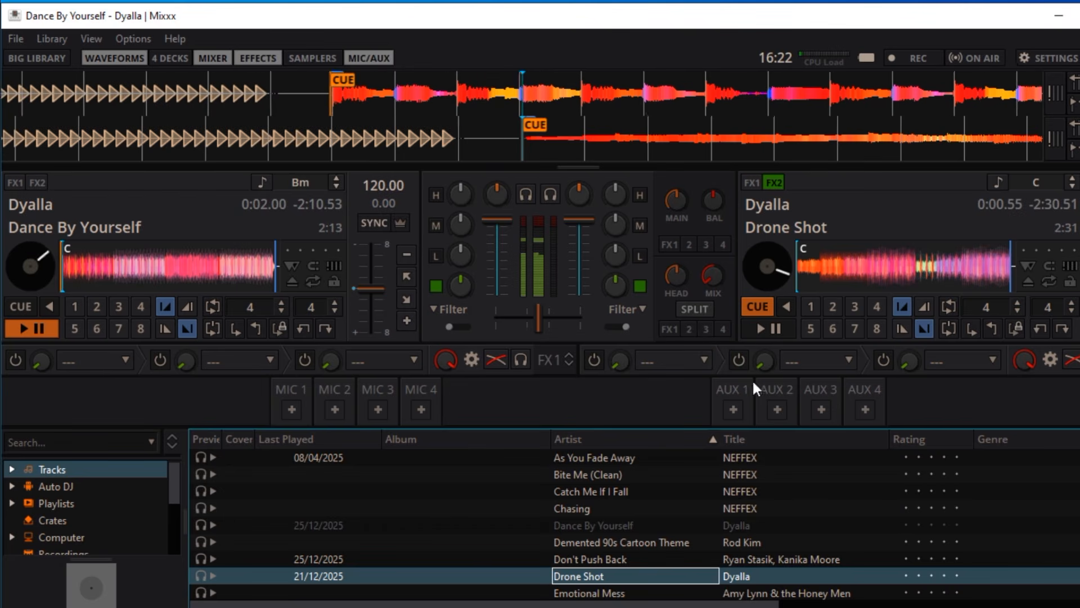
click(764, 326)
click(370, 221)
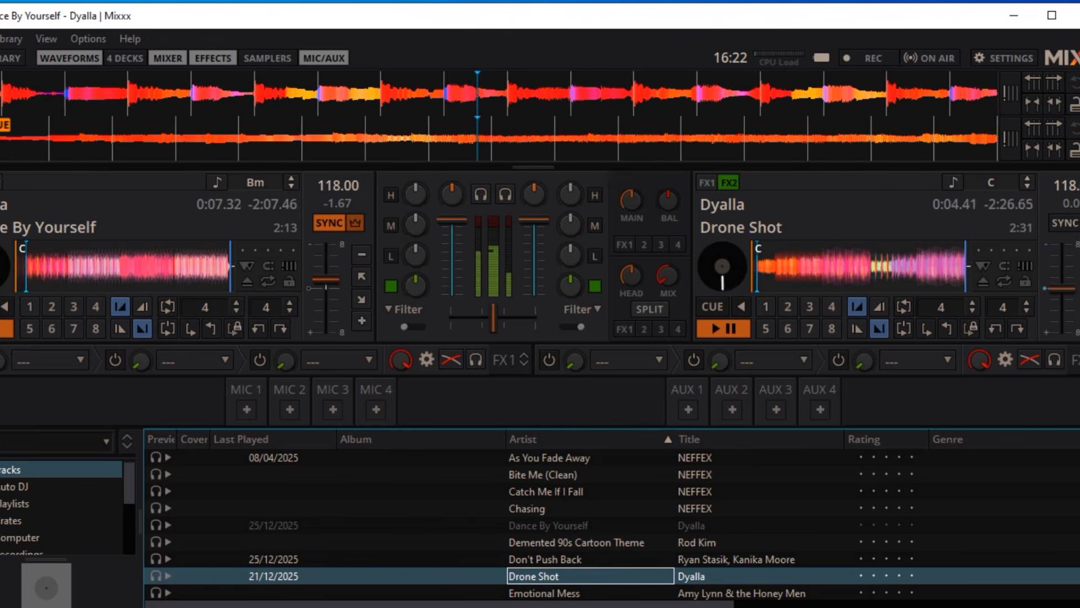
click(1051, 222)
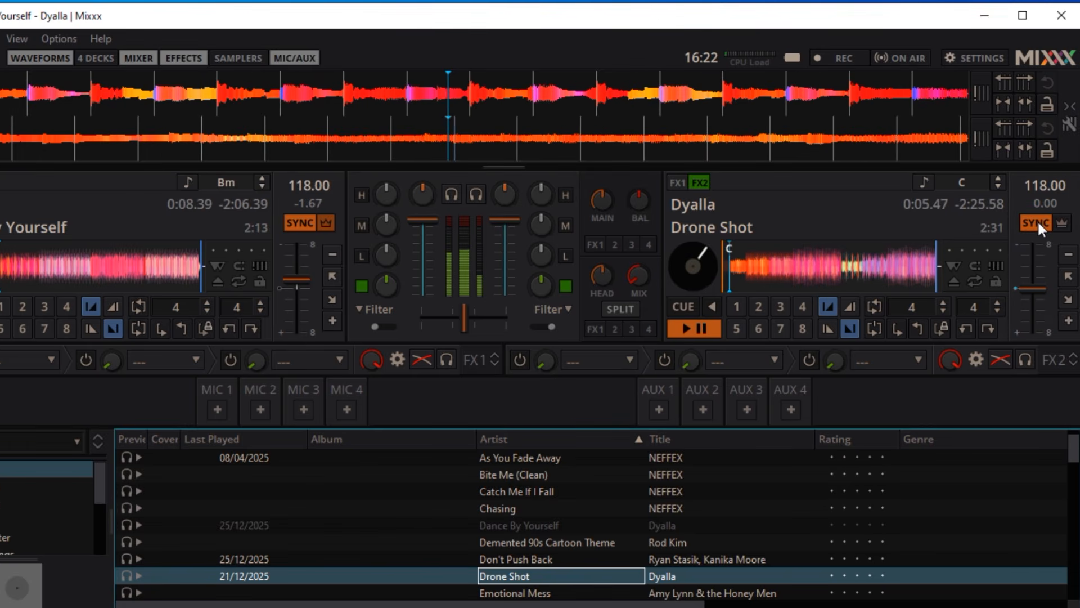
Nudge the speed of the second deck temporarily to align the beats, and shift the crossfader slightly toward the first deck.
click(1069, 299)
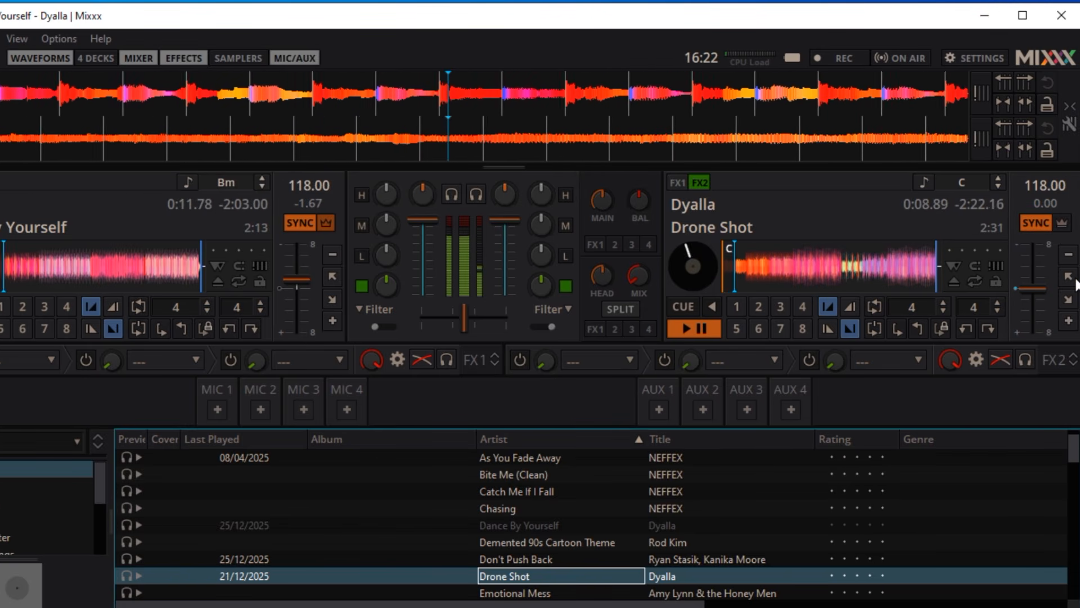
click(1073, 282)
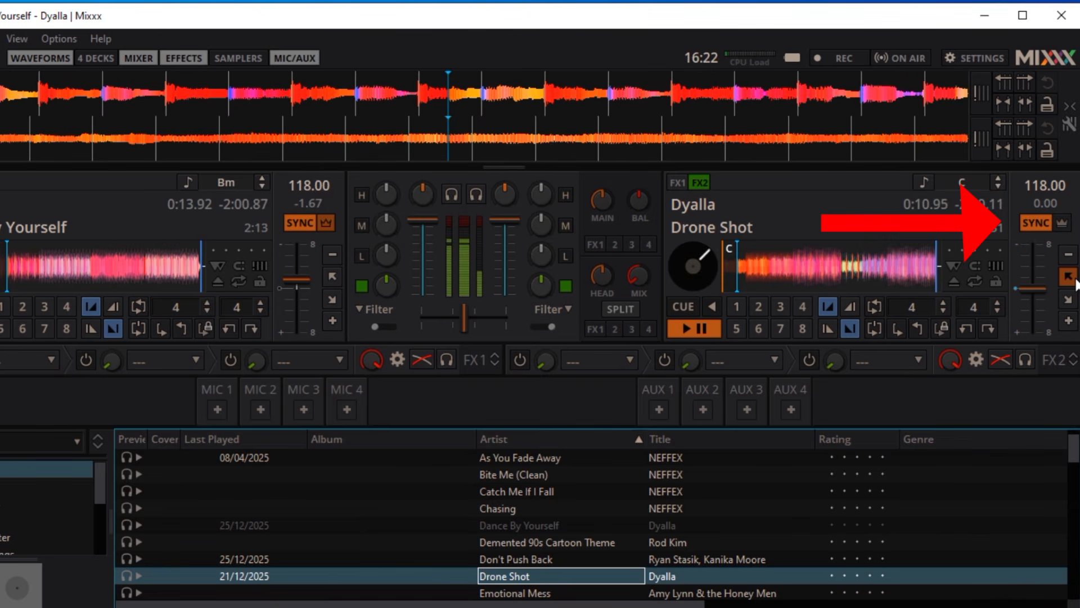
click(1075, 279)
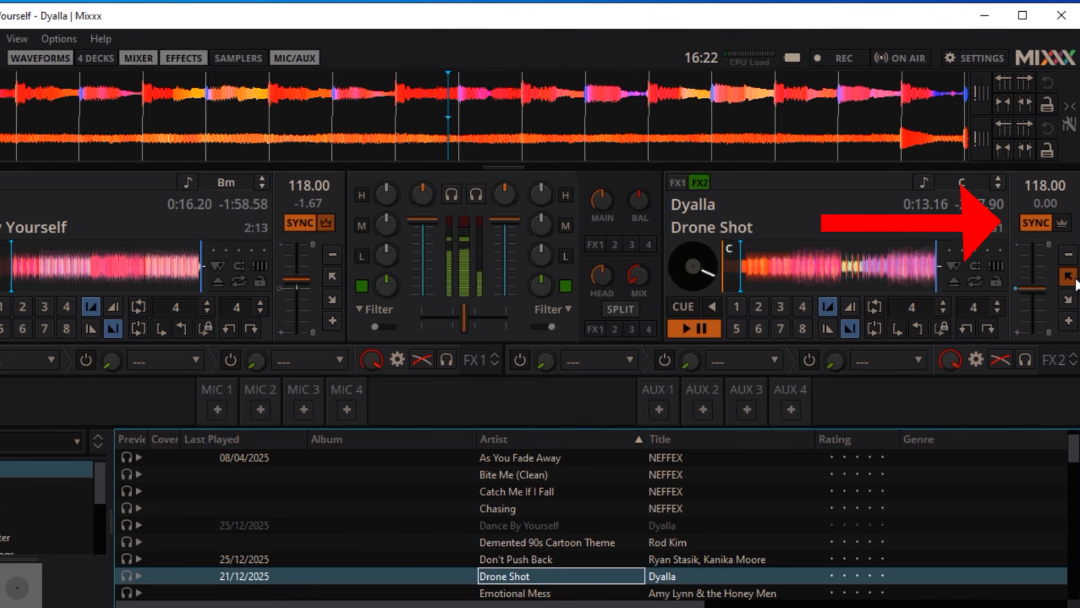
click(1070, 301)
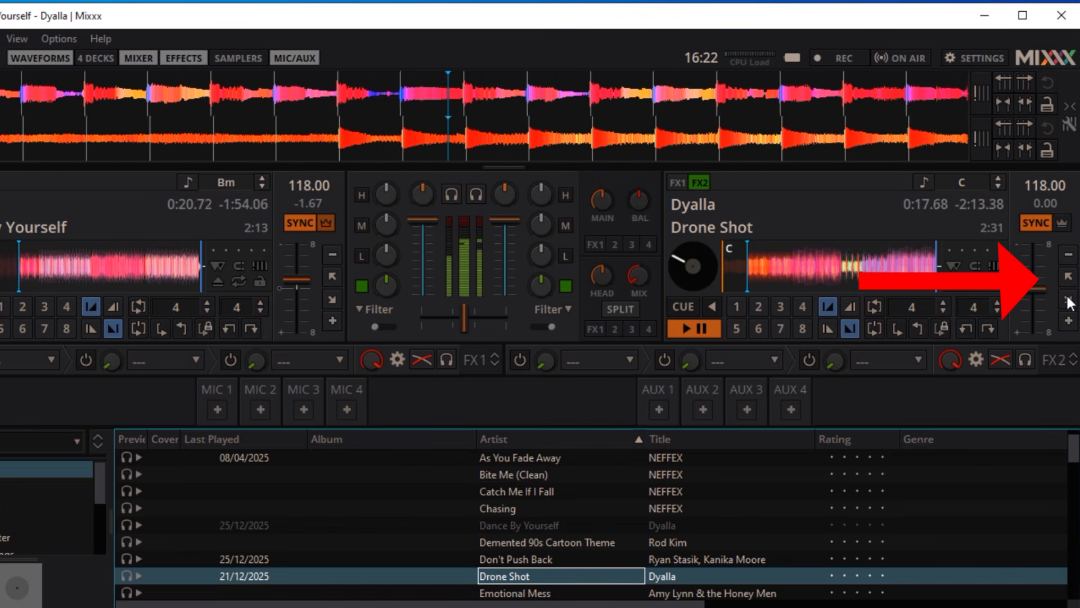
mouse_move(461, 319)
mouse_down()
mouse_move(407, 316)
mouse_move(513, 312)
mouse_move(452, 320)
mouse_up()
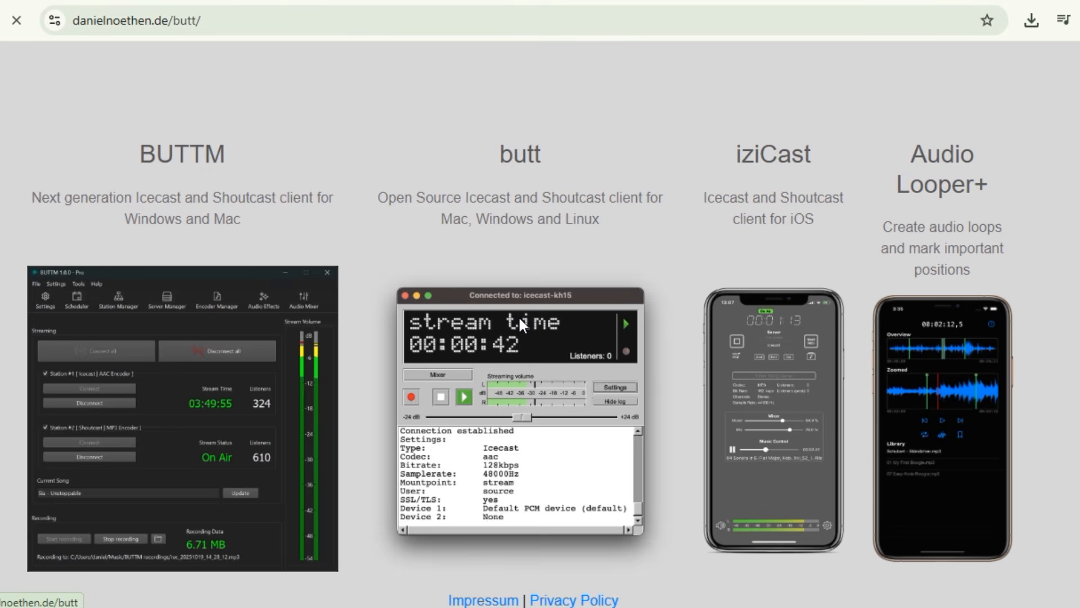
Open the butt client's page and download its Windows Setup installer, version 1.46.0.
click(518, 315)
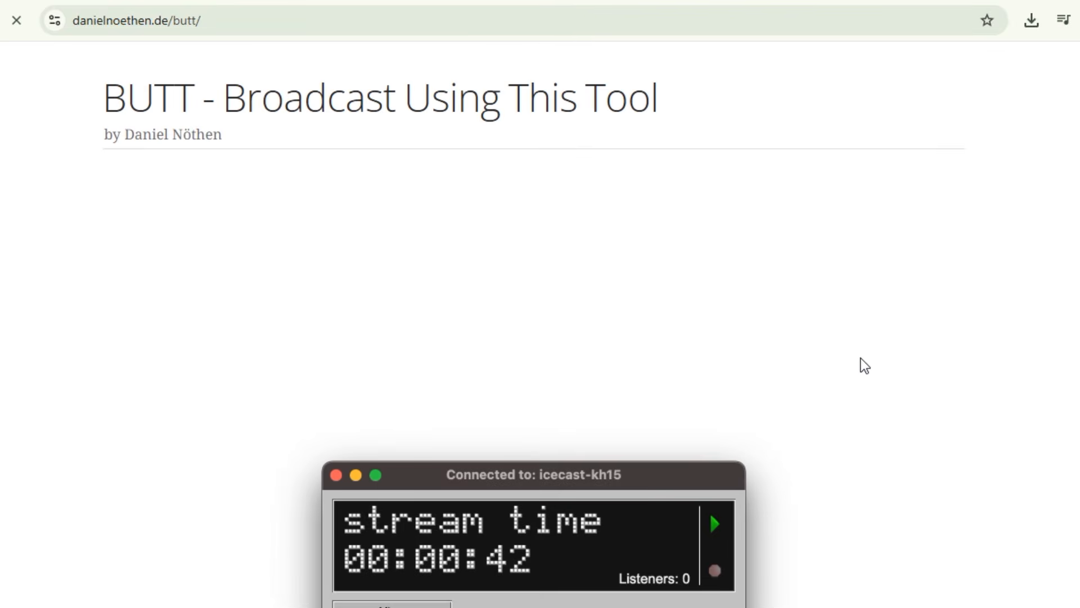
scroll(997, 415, down, 8)
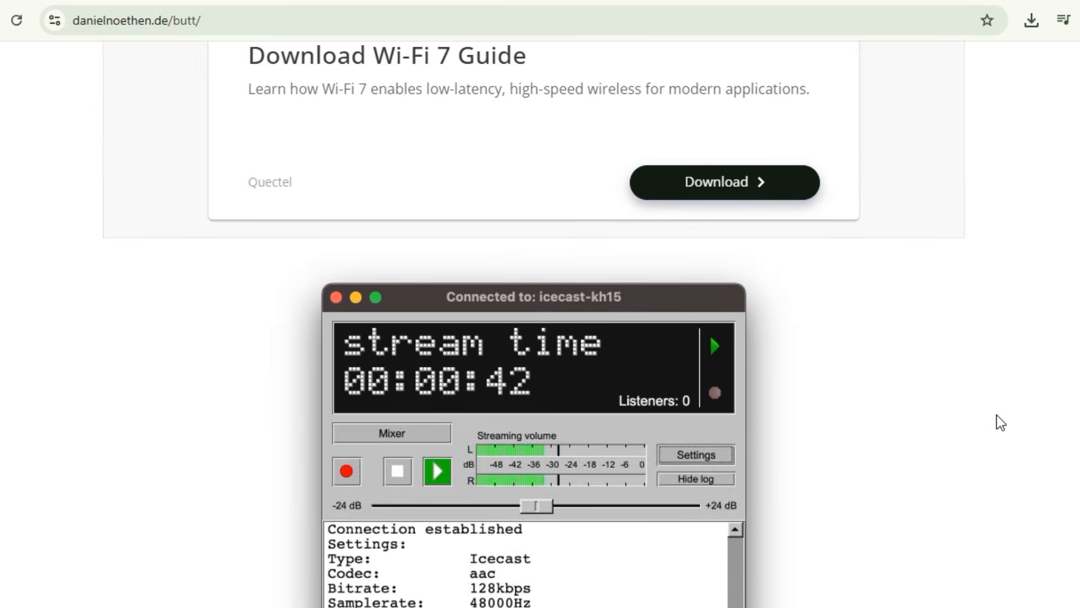
scroll(997, 415, down, 12)
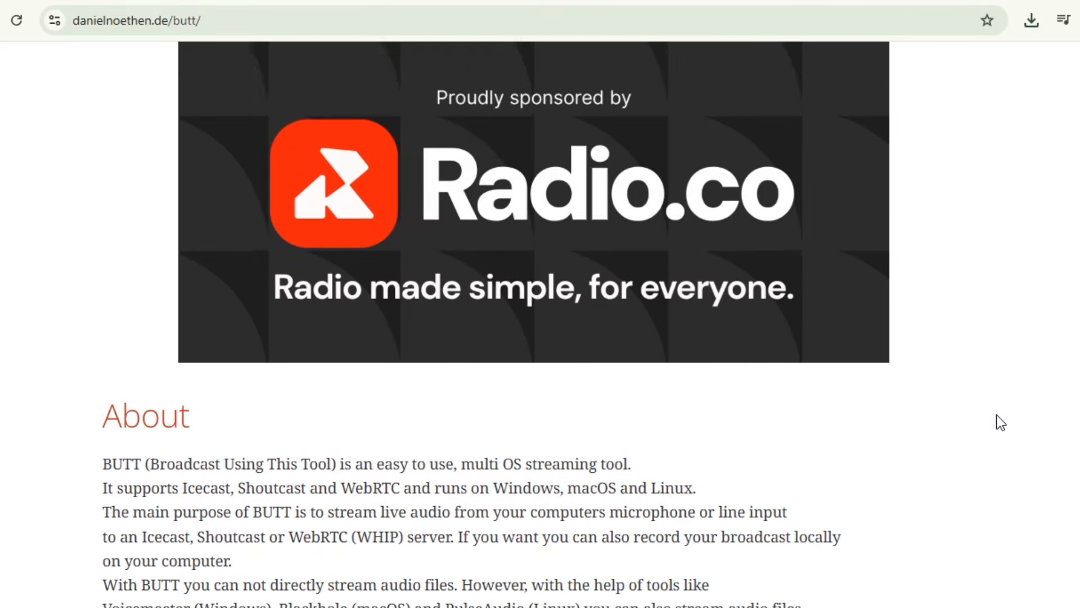
scroll(996, 414, down, 10)
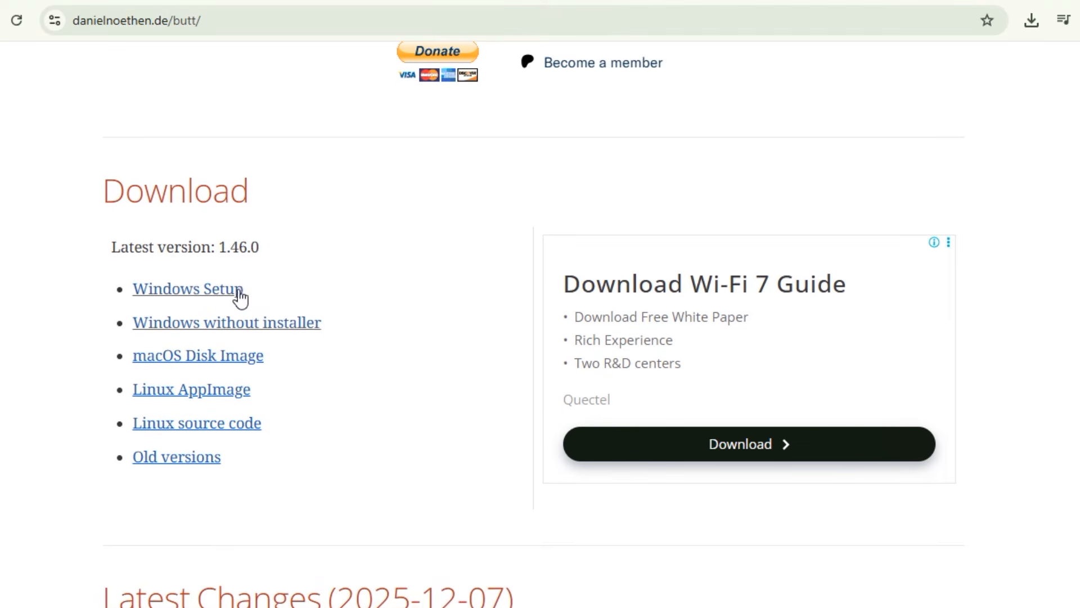
click(200, 291)
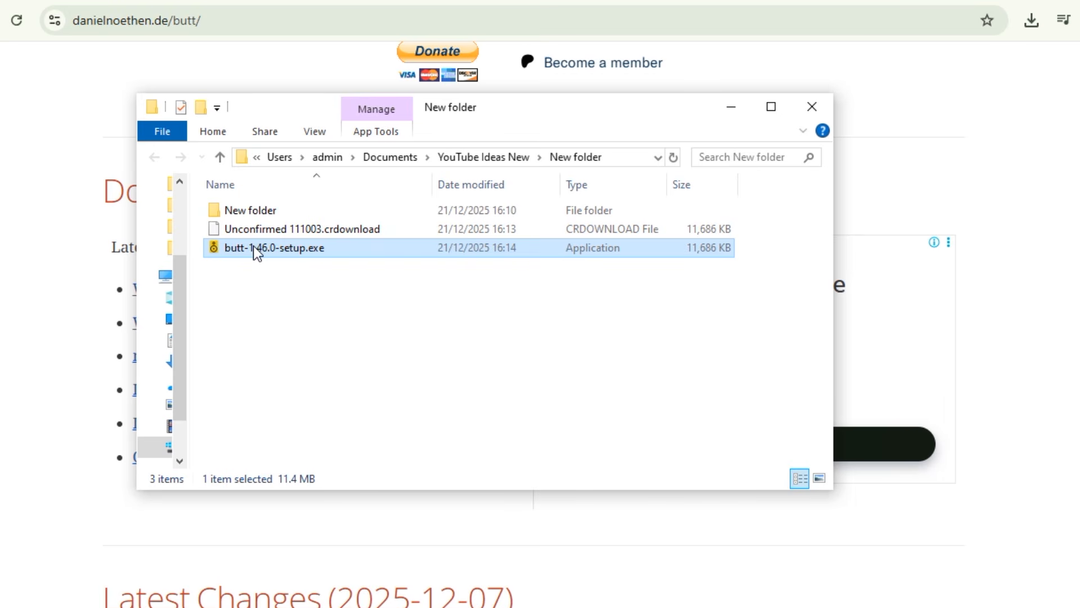
Launch butt-1.46.0-setup.exe from the download folder and allow it to run despite the SmartScreen block.
double_click(254, 246)
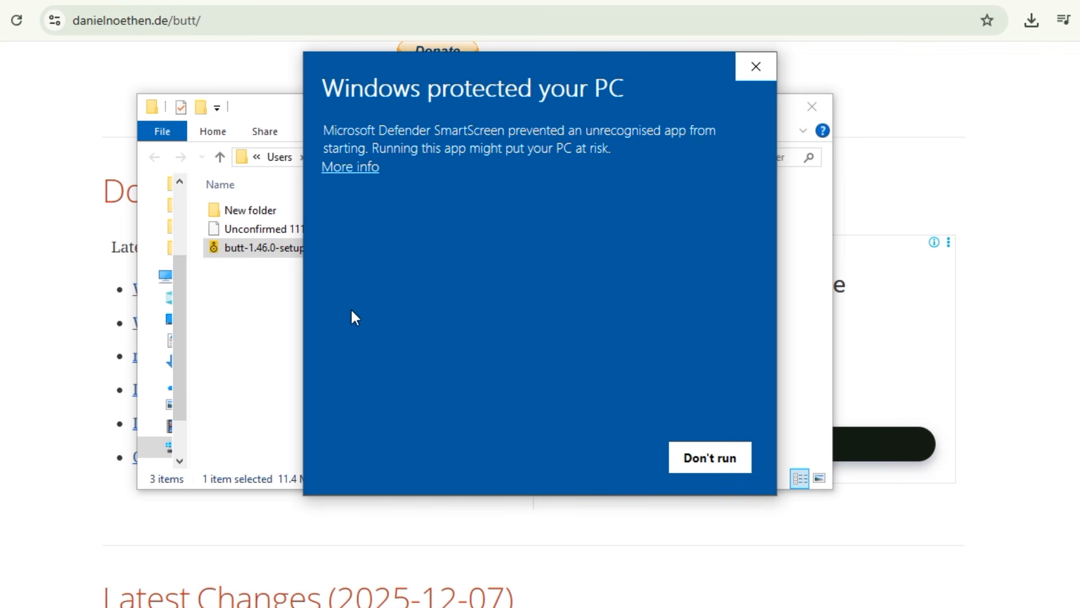
click(347, 168)
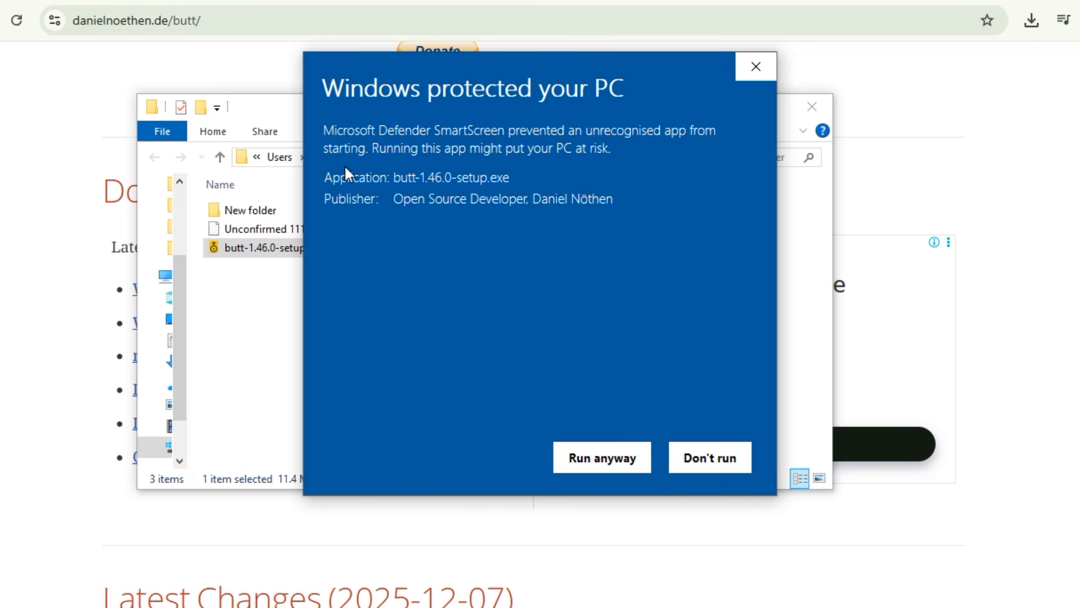
click(601, 459)
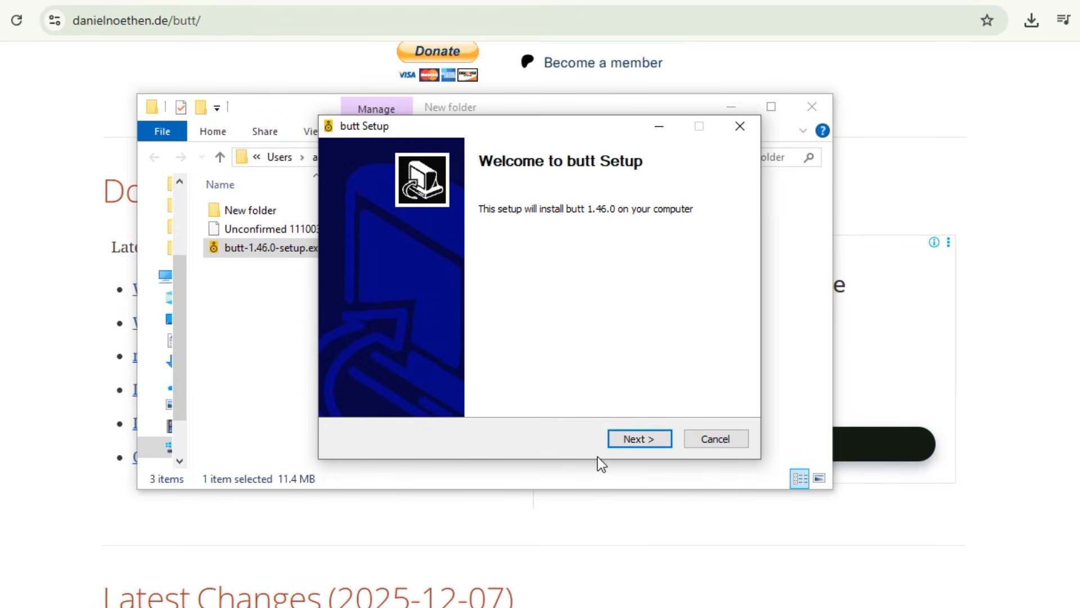
Install butt with the default destination and Start Menu folder, and finish setup with Run butt and Show Readme enabled.
click(644, 439)
click(643, 439)
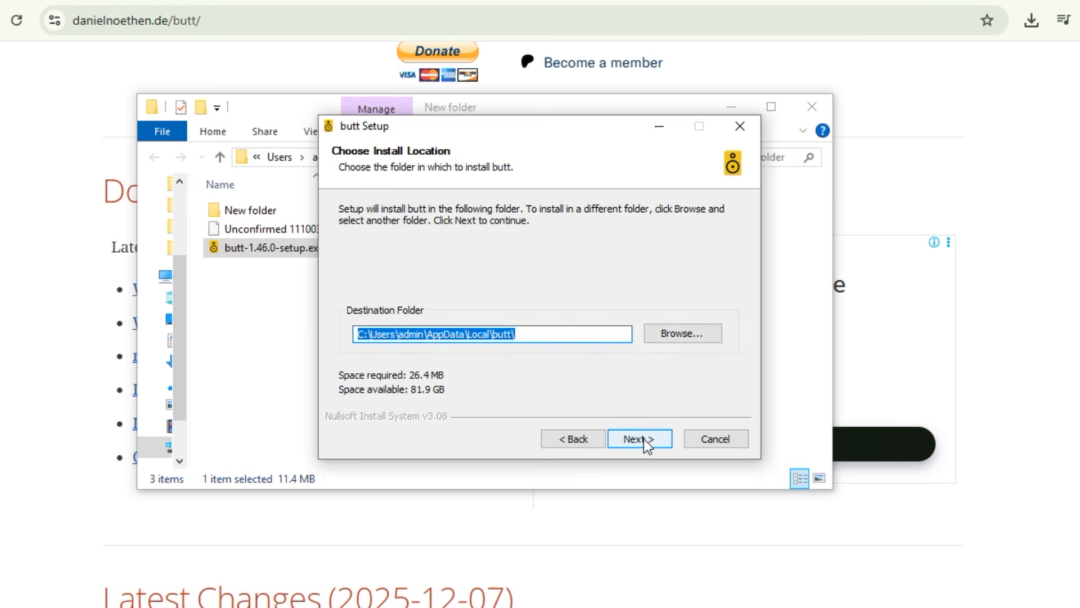
click(644, 439)
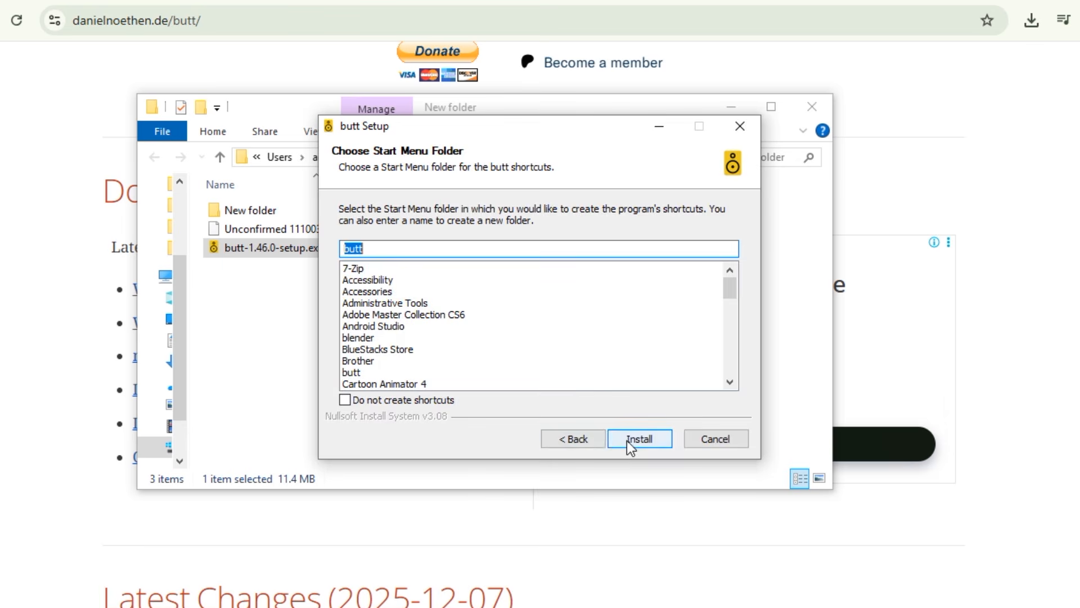
click(628, 440)
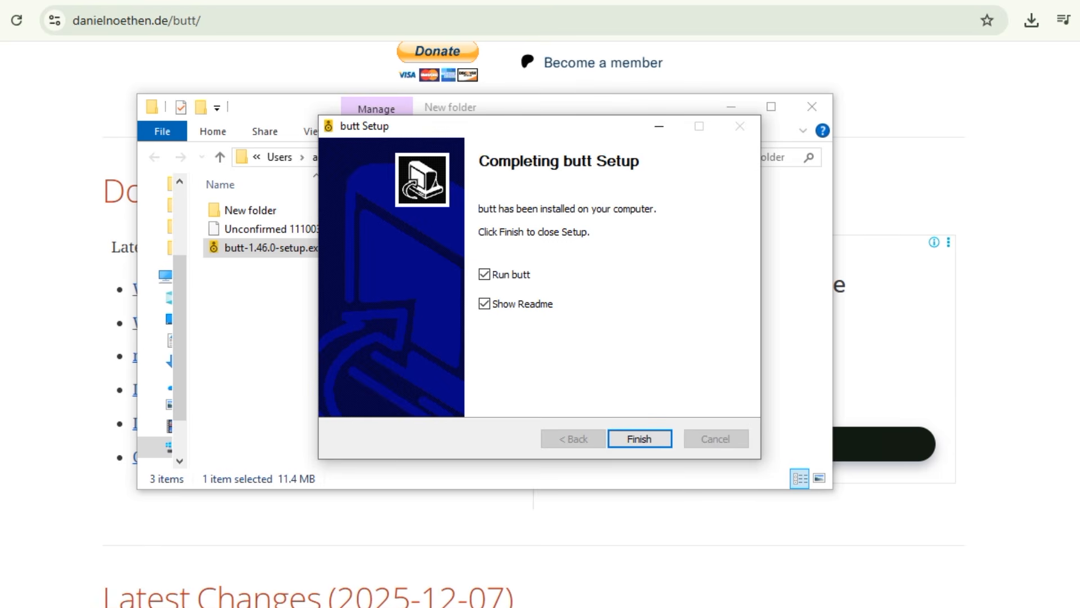
click(640, 439)
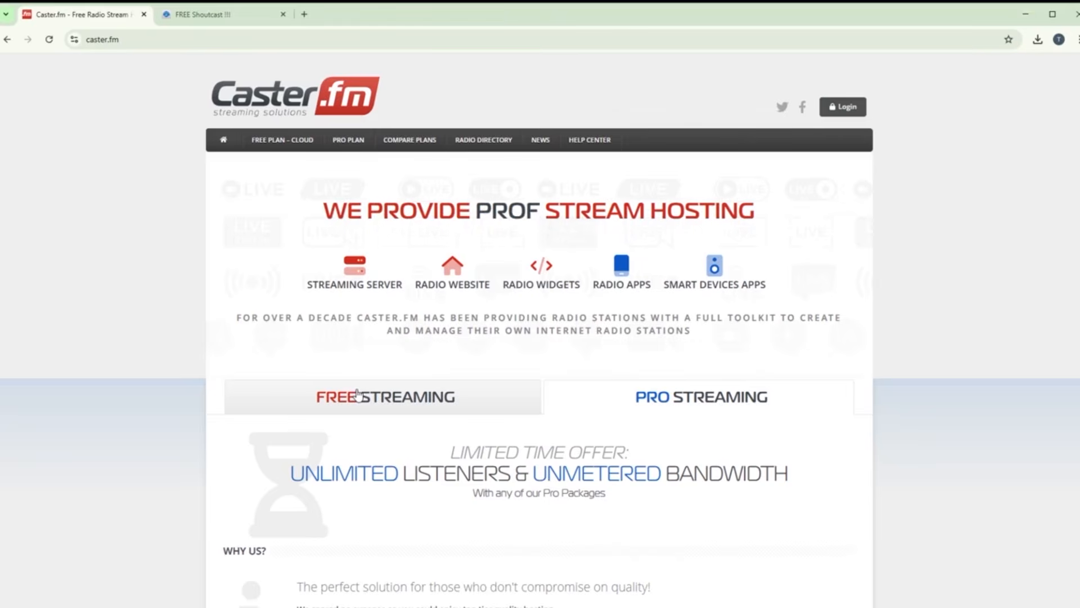
Look over the Free Streaming plan on Caster.fm and the station control panel of the free Shoutcast host.
click(358, 394)
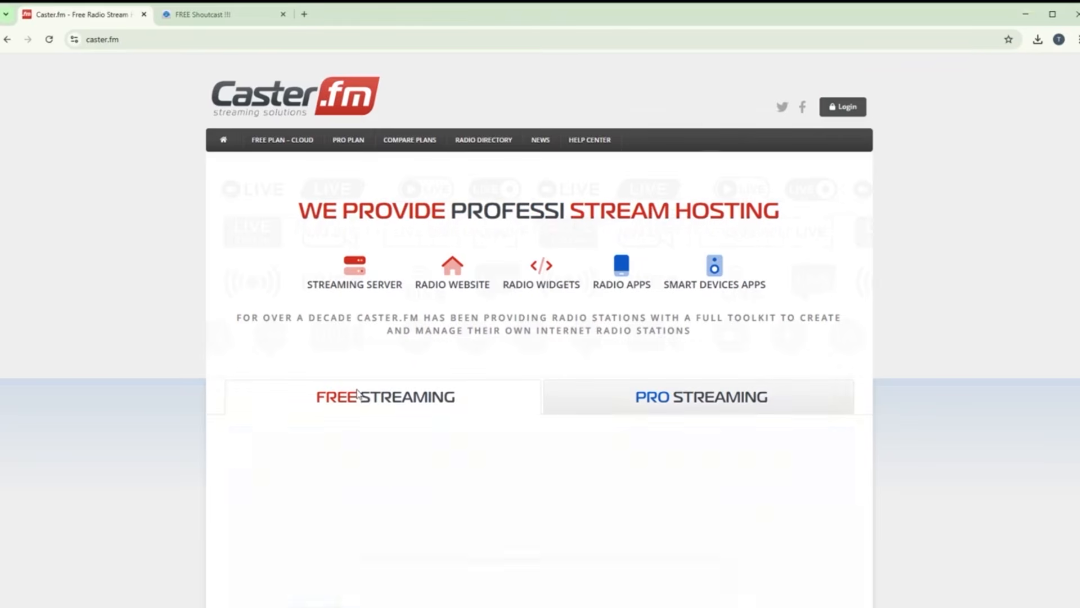
scroll(944, 426, down, 1)
scroll(943, 426, down, 2)
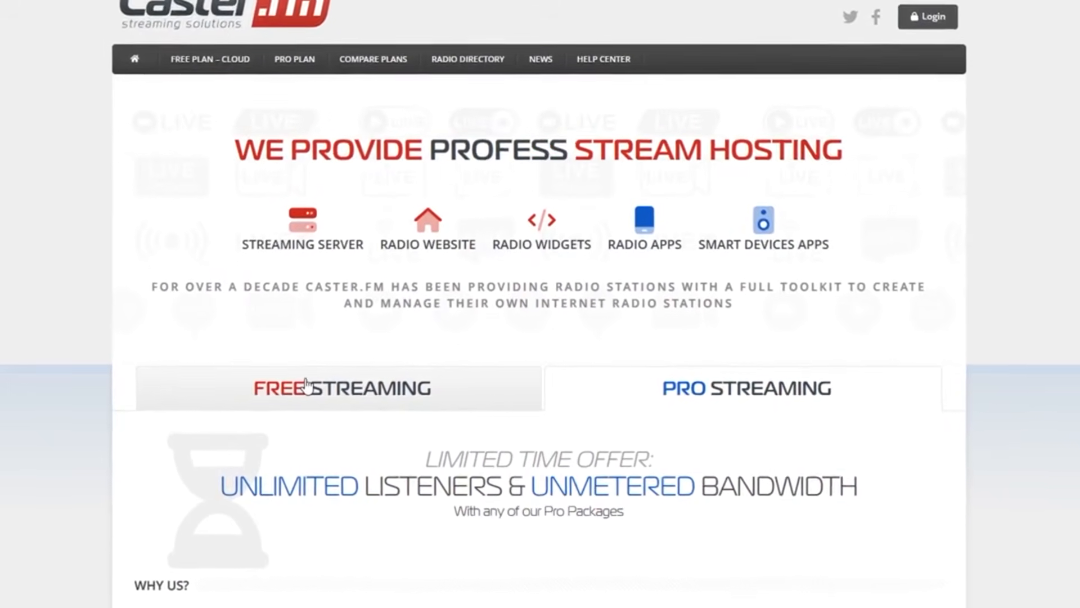
click(312, 388)
scroll(1058, 422, down, 3)
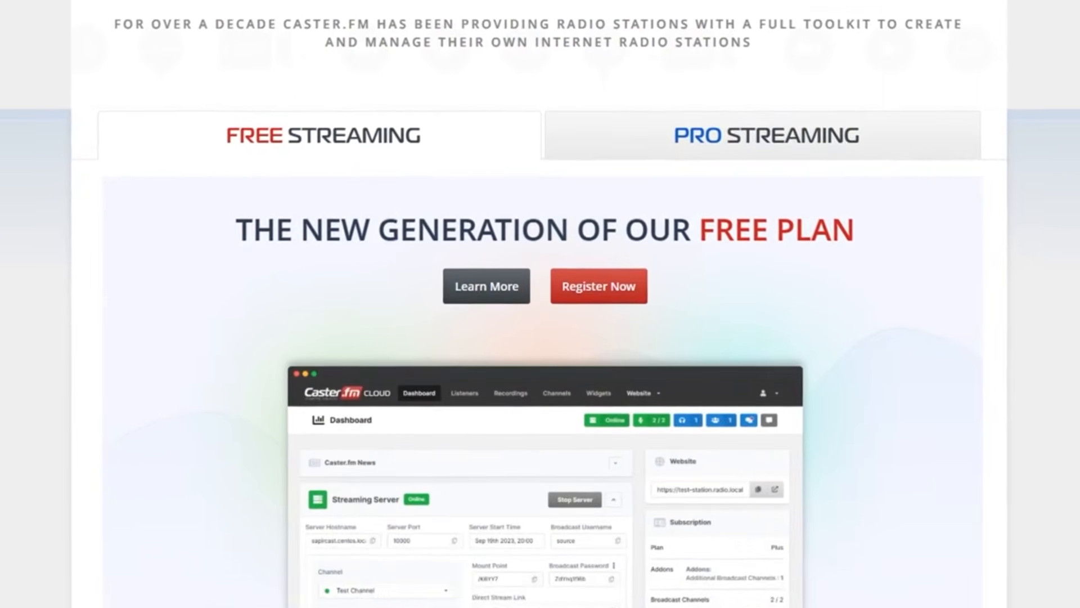
scroll(540, 338, down, 2)
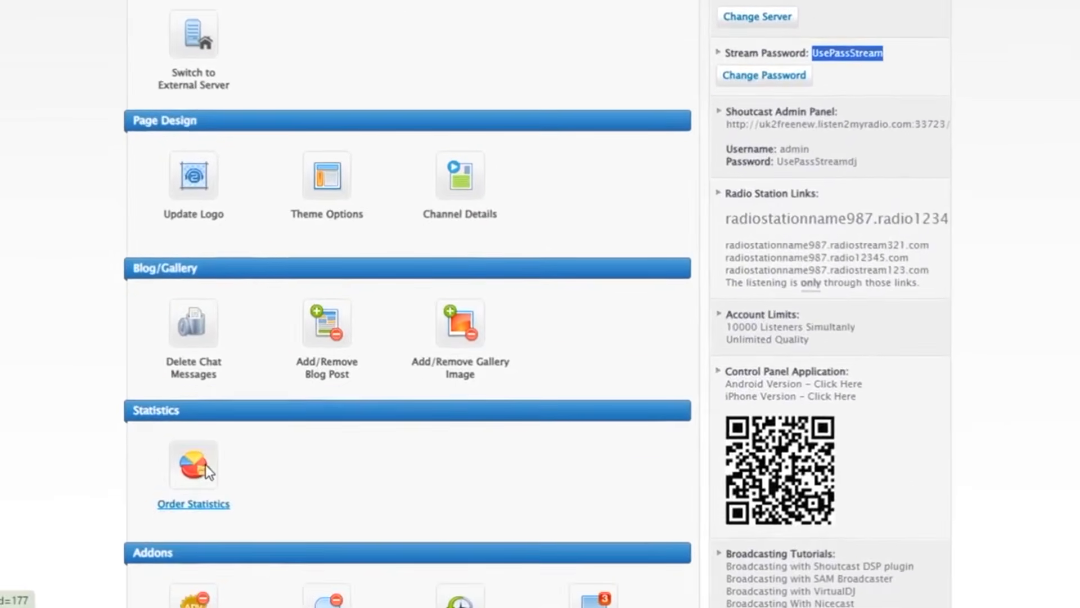
click(214, 501)
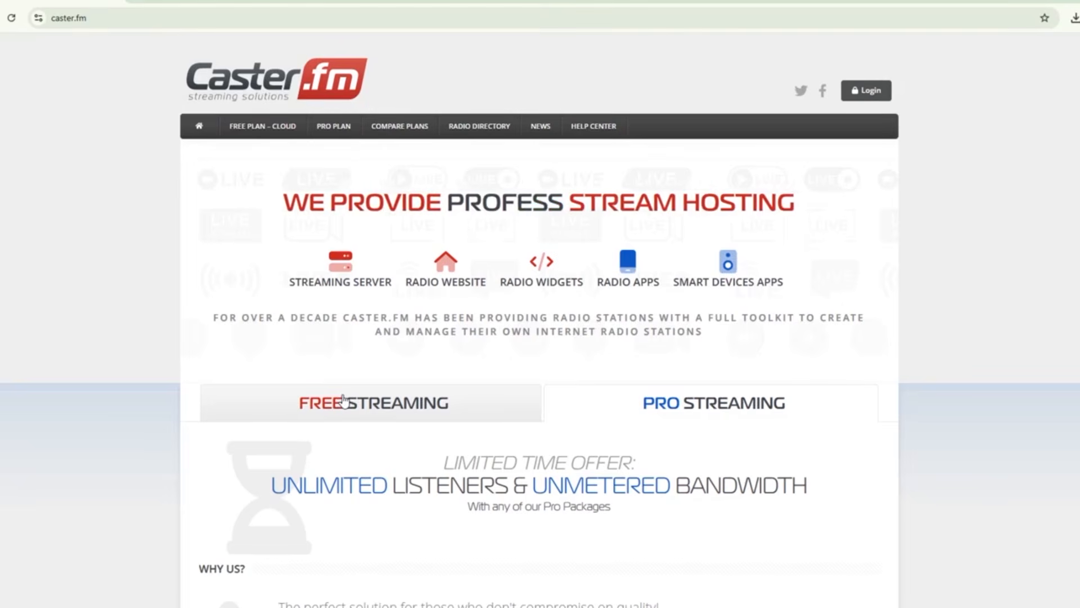
click(344, 400)
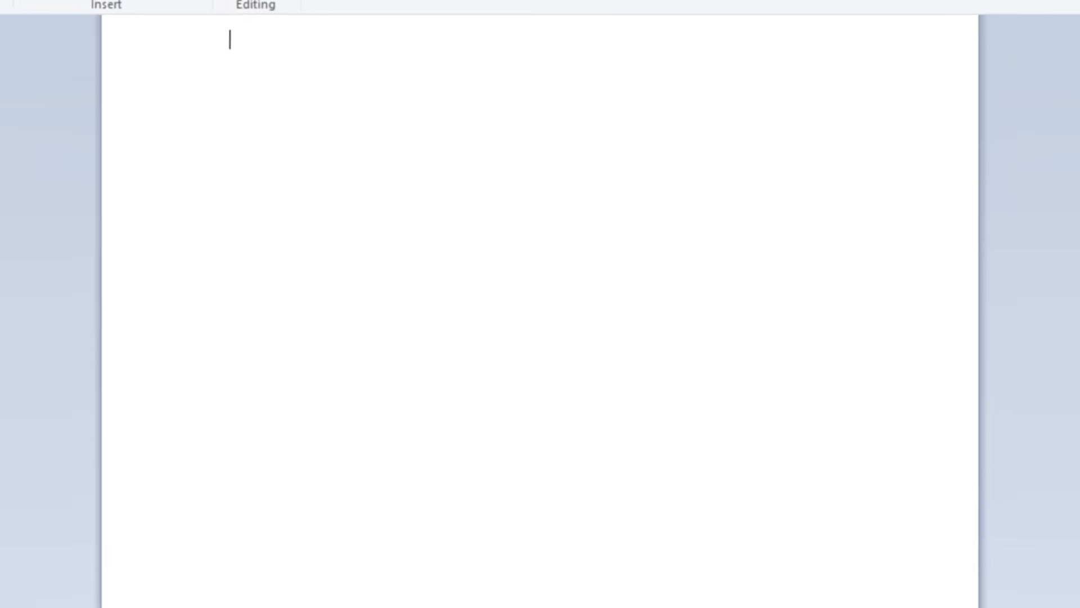
Write the station content in a WordPad document: the name RadioStationName987, a tagline, an about paragraph and a short description.
text(Radio)
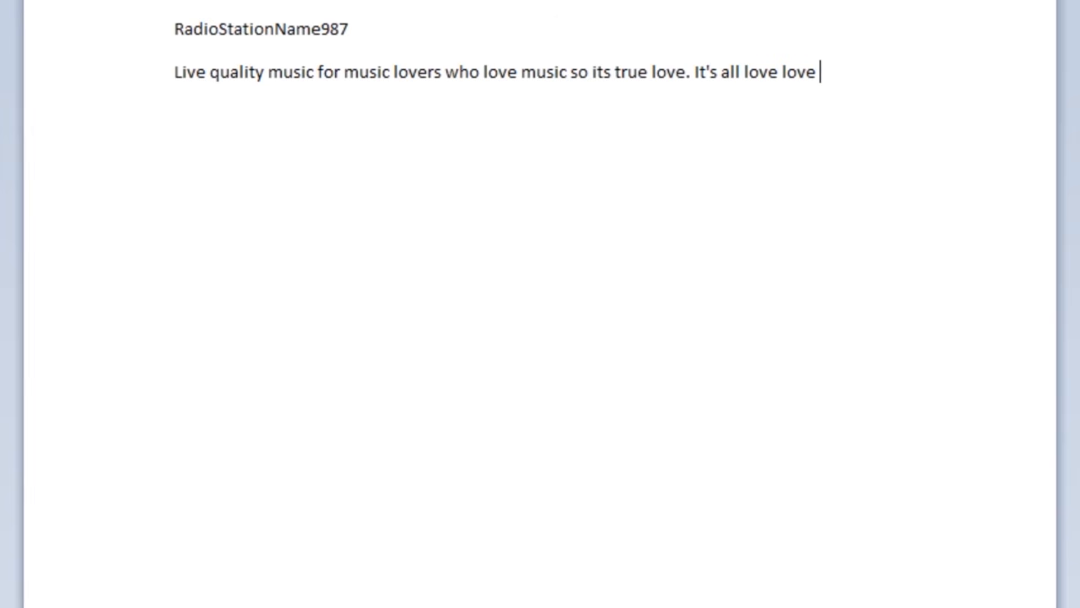
text(Staion Name 987 is the best radio station ever created. It kicks when it comes to tunes that you can tune into. Not only is the music the best of the best the DJ is like super duper. When you want the best in radio then listen to us. We wont give you the best but we are the best at saying we are the best. Well OK we are not the nest radion but we are trying to be the best. Ok that's not true either but hey listen anyway because we want you to. Hows that for a statement of fact. OK there were no facts harmed in the making of this fact. OK thats not true either but that doesnt matter. Now back to the music. We play stuff thats nice. Well OK thas purely our oppinion. But our ideas)
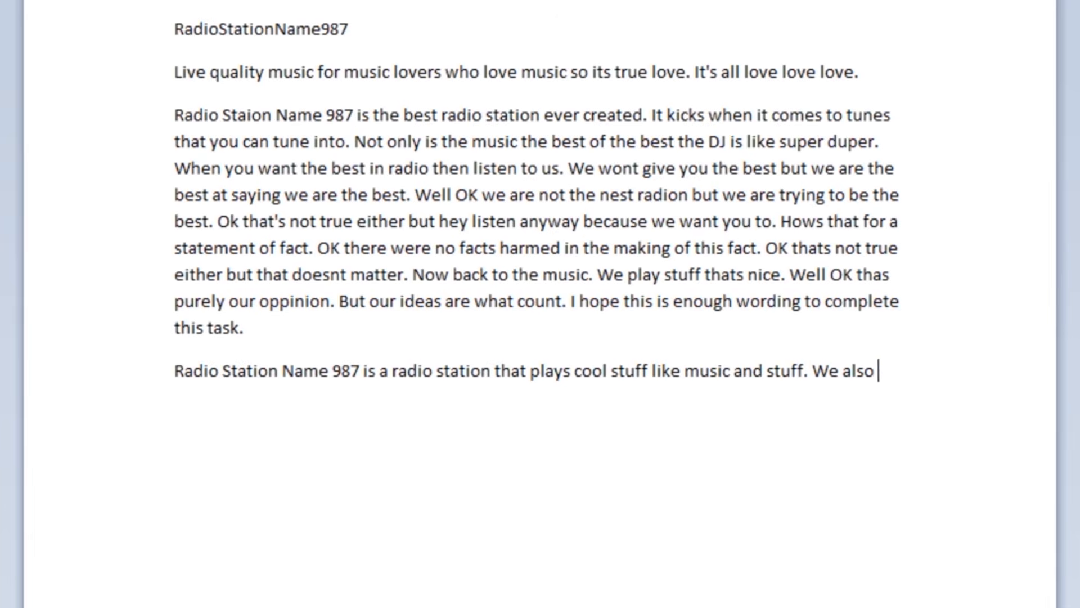
text(talk and st)
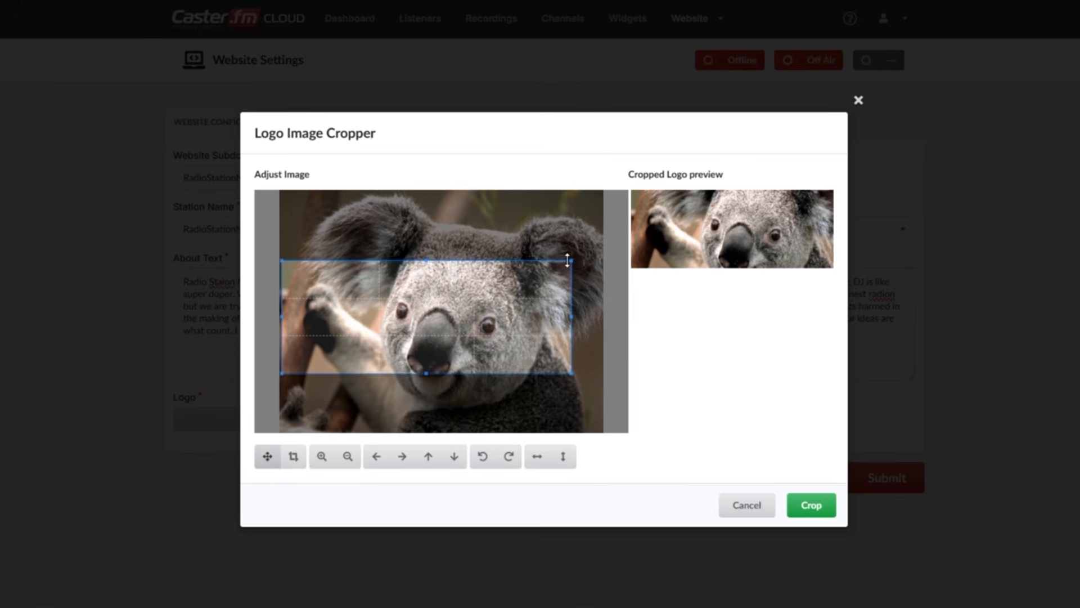
Enlarge the crop area around the koala's face in the logo image cropper.
mouse_move(571, 260)
mouse_down()
mouse_move(599, 217)
mouse_move(548, 242)
mouse_move(581, 241)
mouse_up()
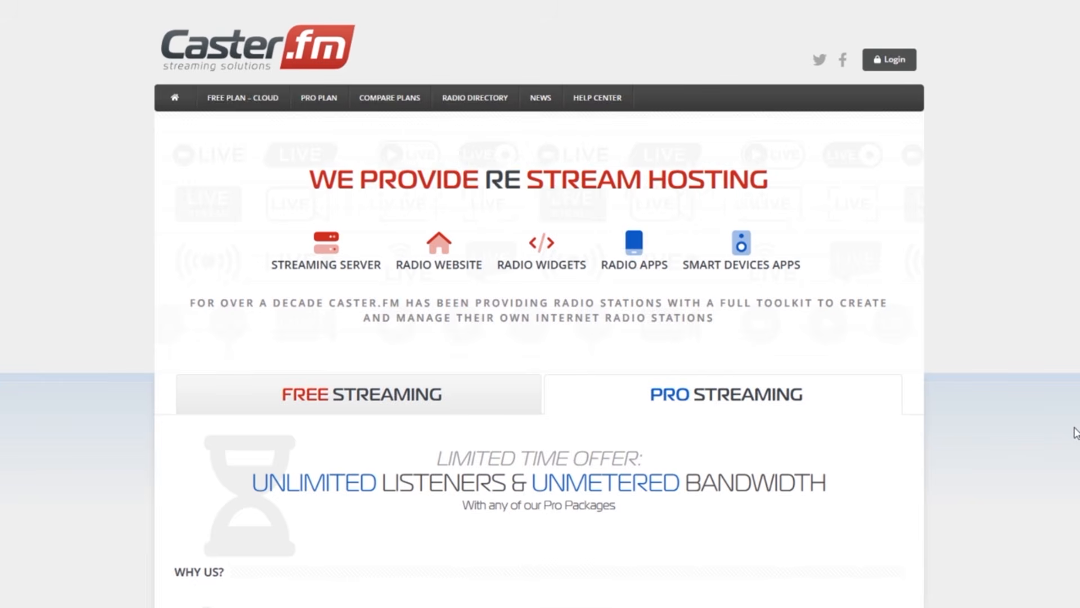
Show the Free Streaming plan on Caster.fm and start registering for it.
click(354, 394)
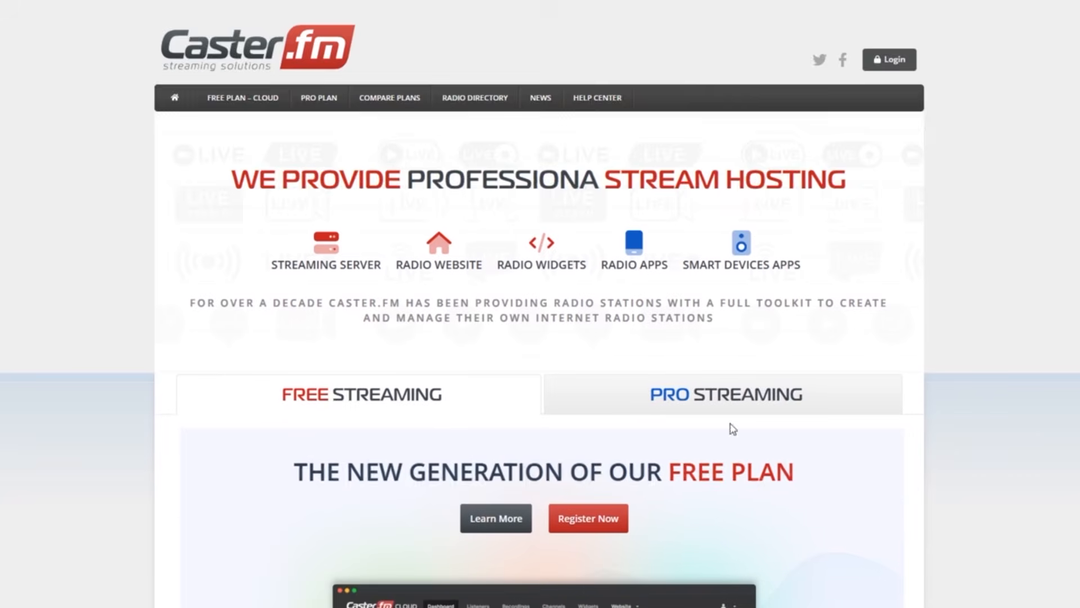
scroll(1007, 428, down, 3)
scroll(1007, 428, down, 1)
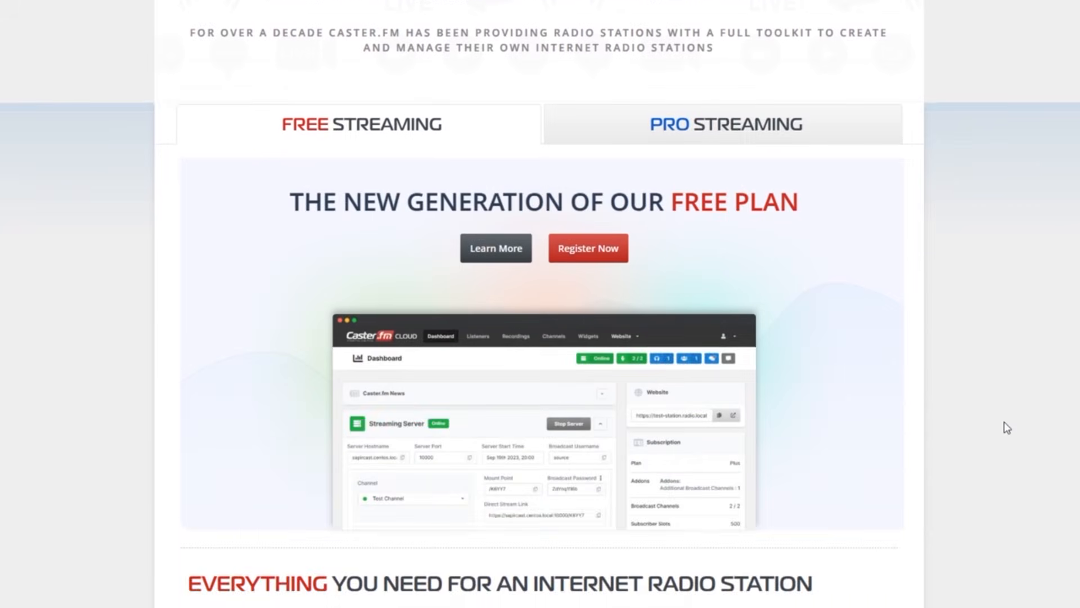
click(581, 250)
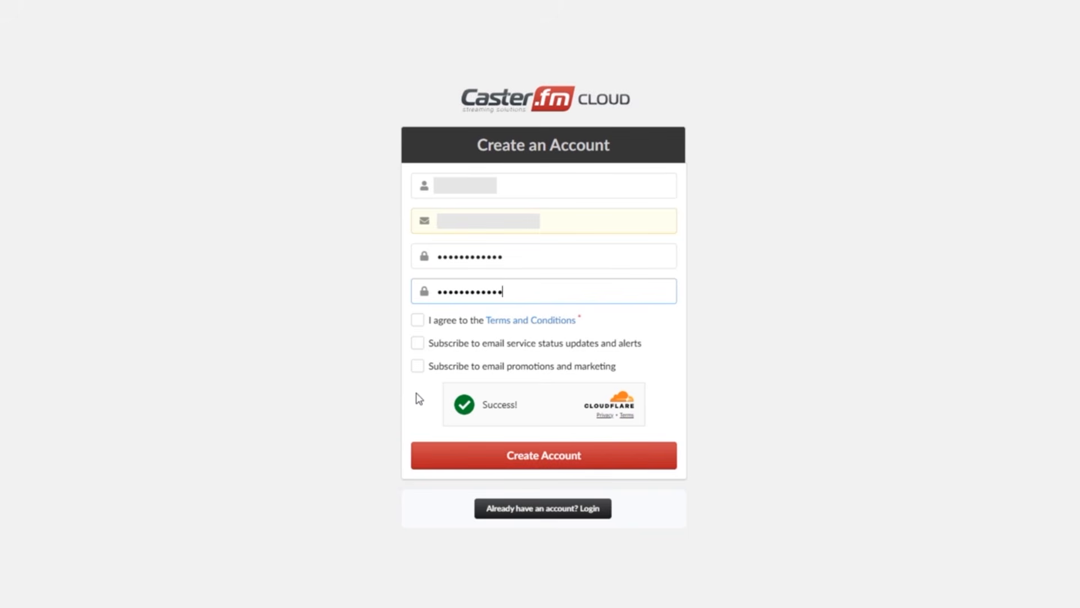
Create the Caster.fm Cloud account with a username, e-mail and confirmed password, and log in with the account e-mail and password.
click(526, 454)
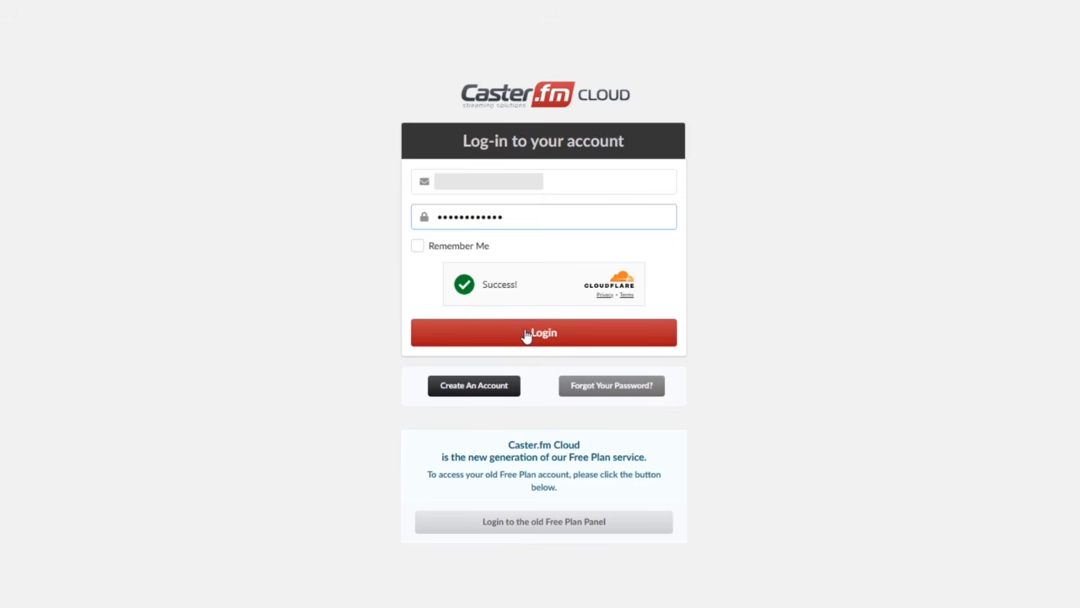
click(527, 336)
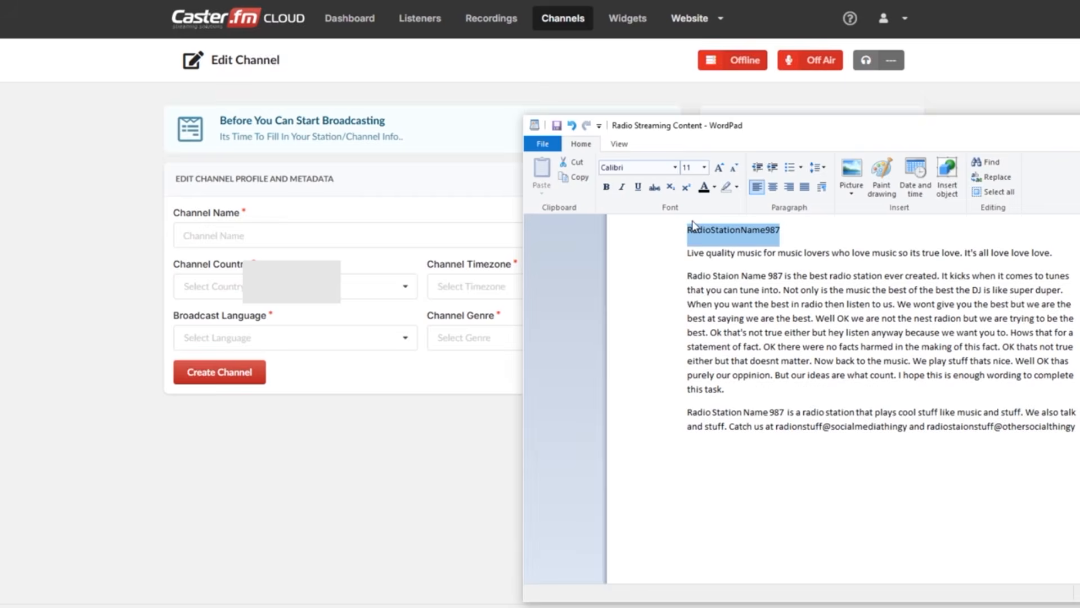
Name the new channel RadioStationName987, with U.S. Outlying Islands as its country and English as the broadcast language.
click(244, 236)
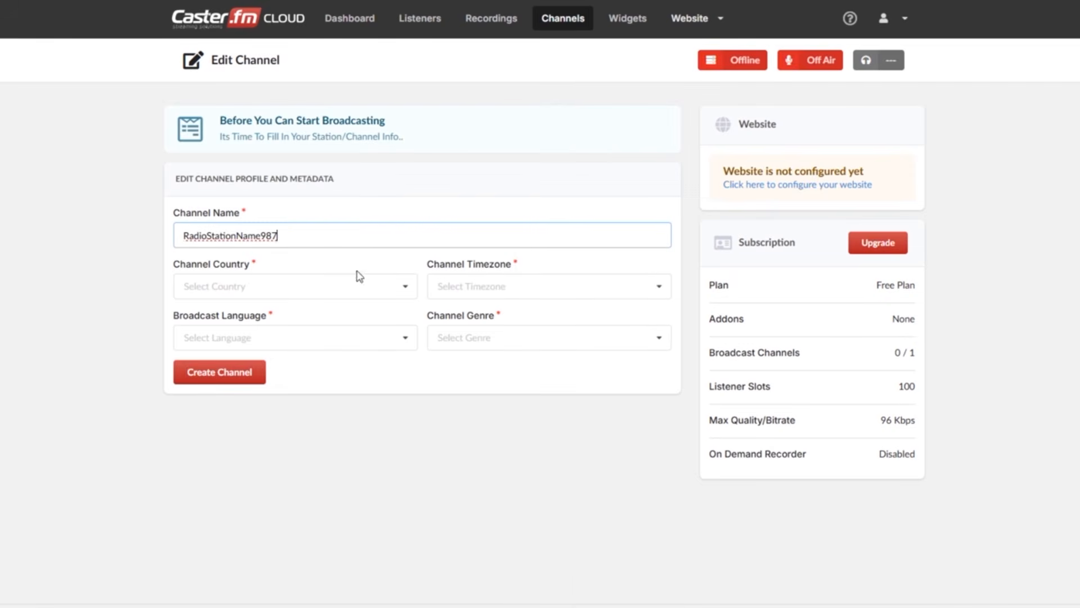
click(408, 287)
scroll(313, 398, down, 20)
click(344, 369)
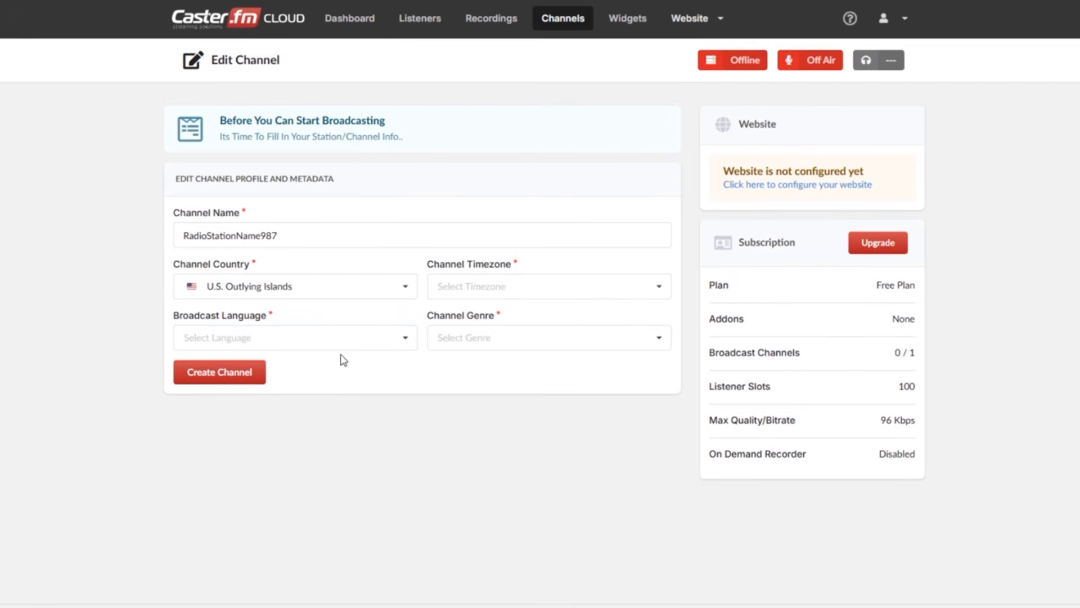
click(408, 344)
drag(411, 362, 411, 390)
click(236, 405)
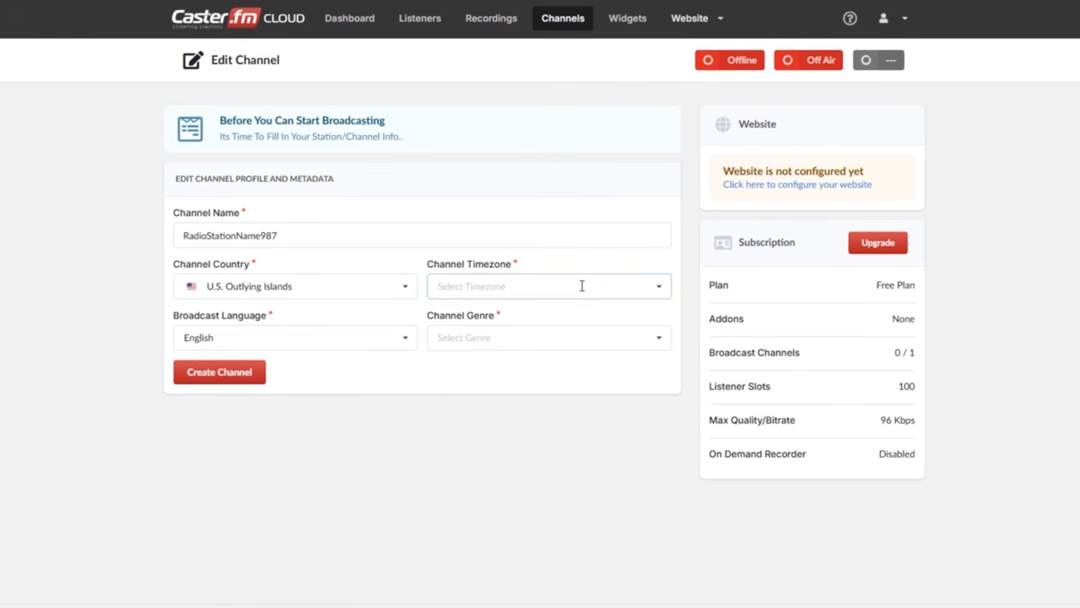
Set the channel timezone to Pacific/Midway and the genre to Music, and create the channel.
click(582, 286)
click(575, 316)
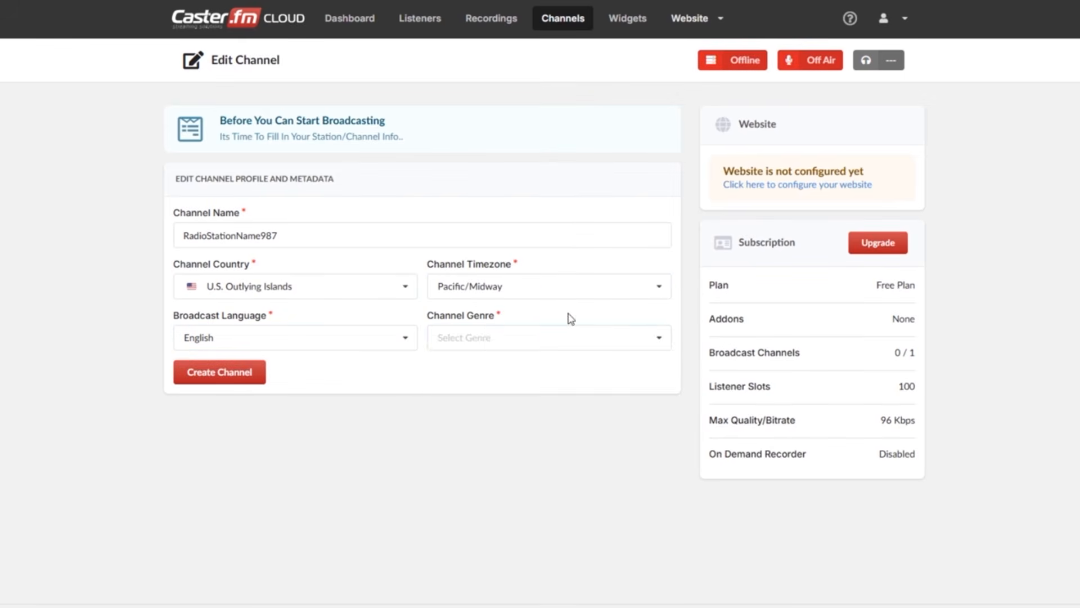
click(593, 338)
scroll(582, 381, down, 1)
click(504, 360)
click(224, 371)
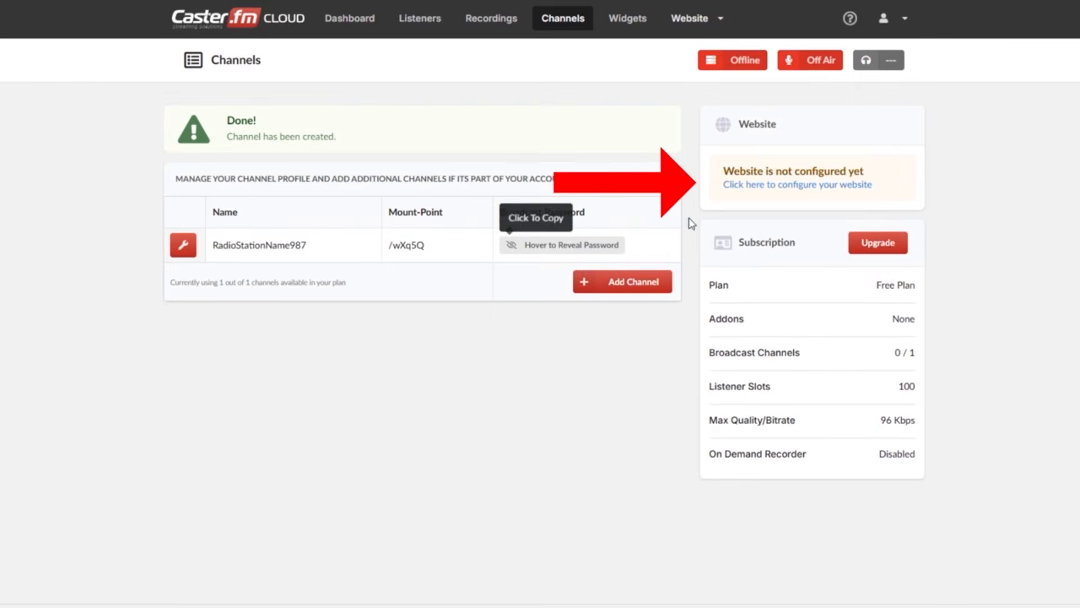
Configure the station website with RadioStationName987 as subdomain, station name and footer copyright text, and choose a default timezone.
click(749, 186)
click(303, 178)
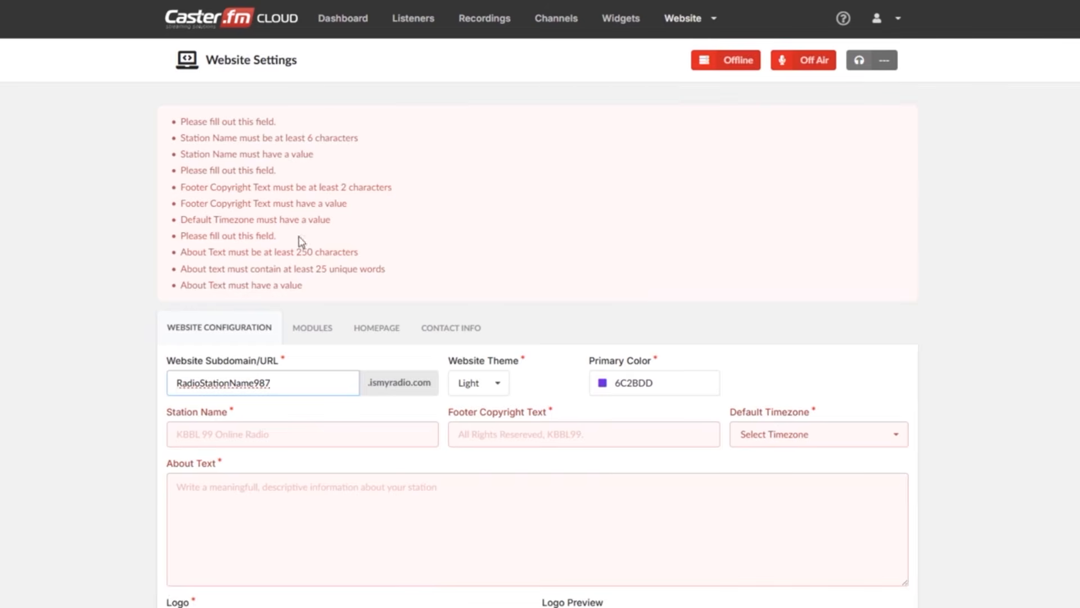
click(306, 432)
text(RadioStationName987)
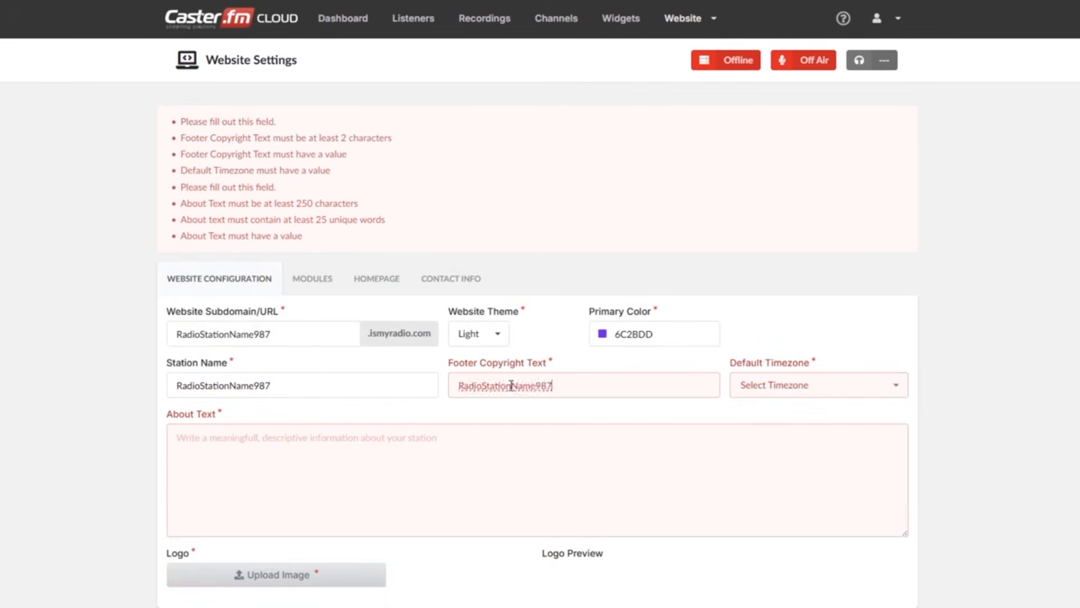
click(781, 337)
click(782, 362)
Copy the long station description from the WordPad document into the website's About Text.
key(alt+Tab)
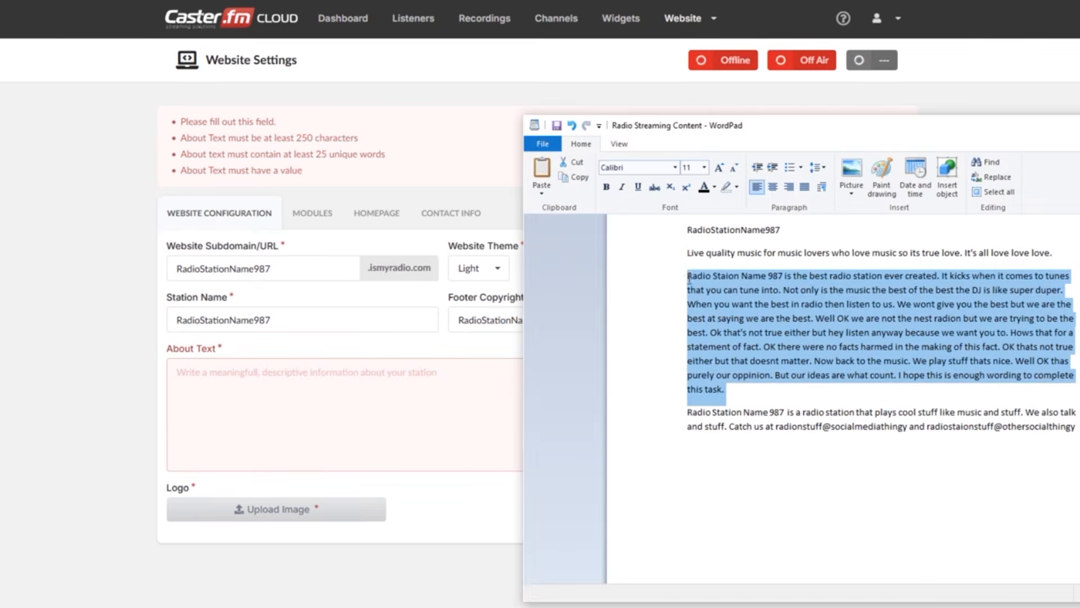
click(352, 388)
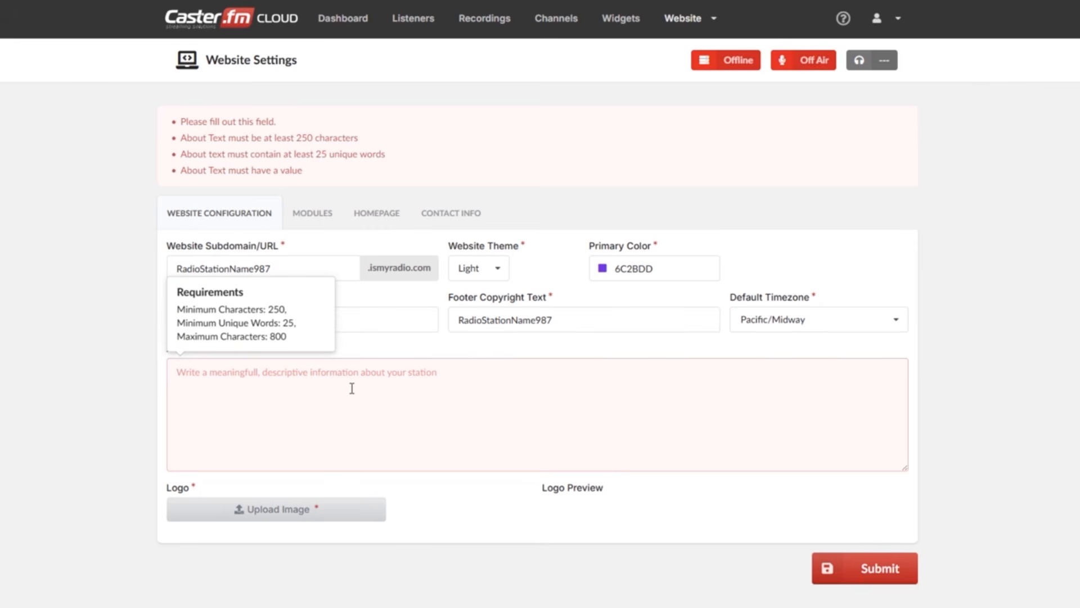
key(ctrl+v)
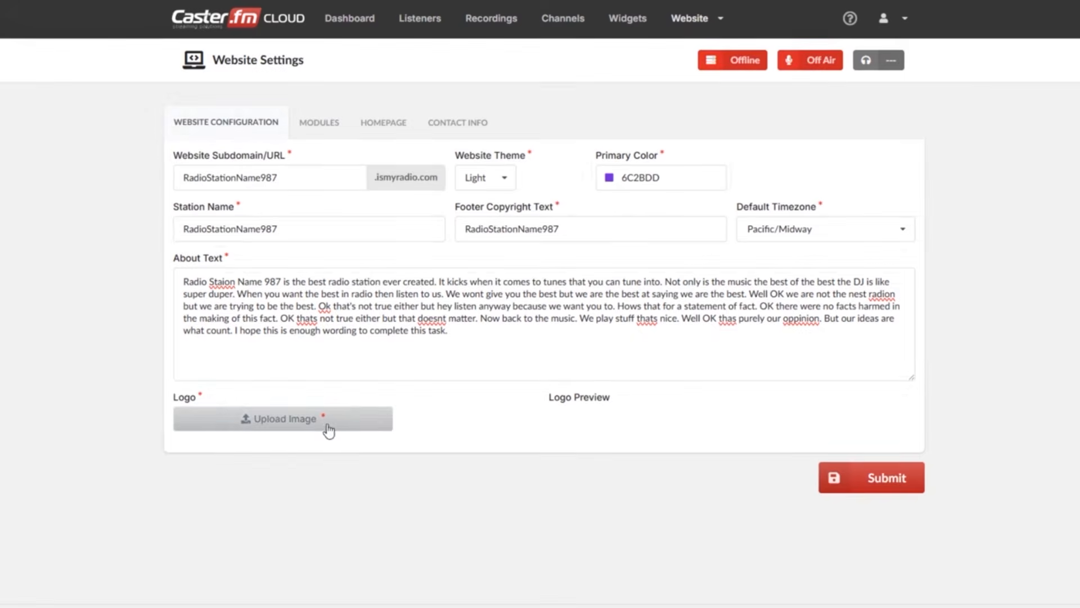
Upload the koala picture as the station website's logo.
click(338, 553)
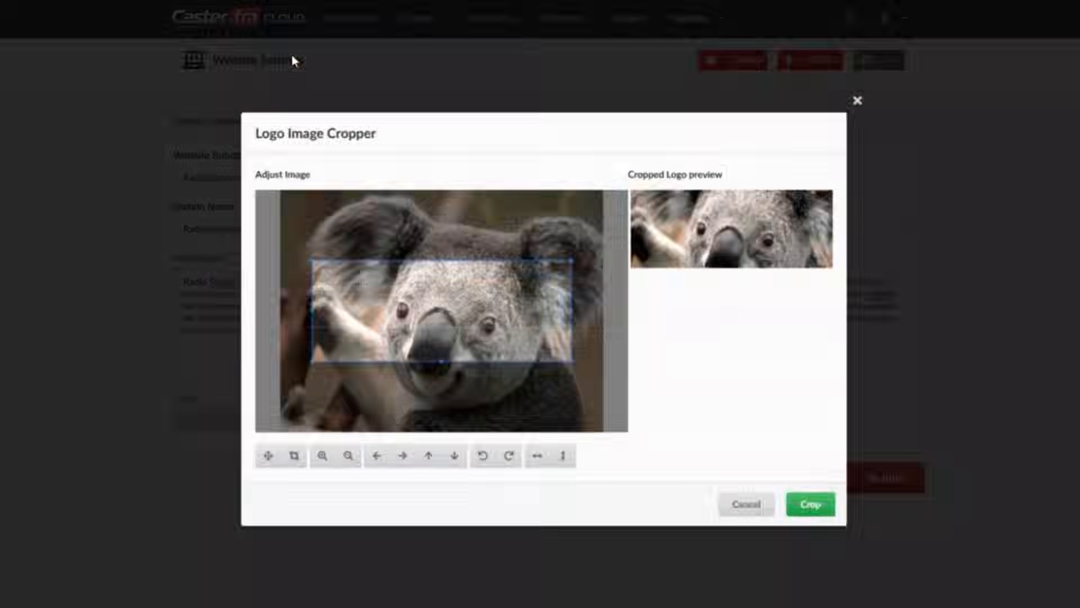
drag(312, 362, 283, 393)
drag(573, 260, 636, 236)
click(811, 507)
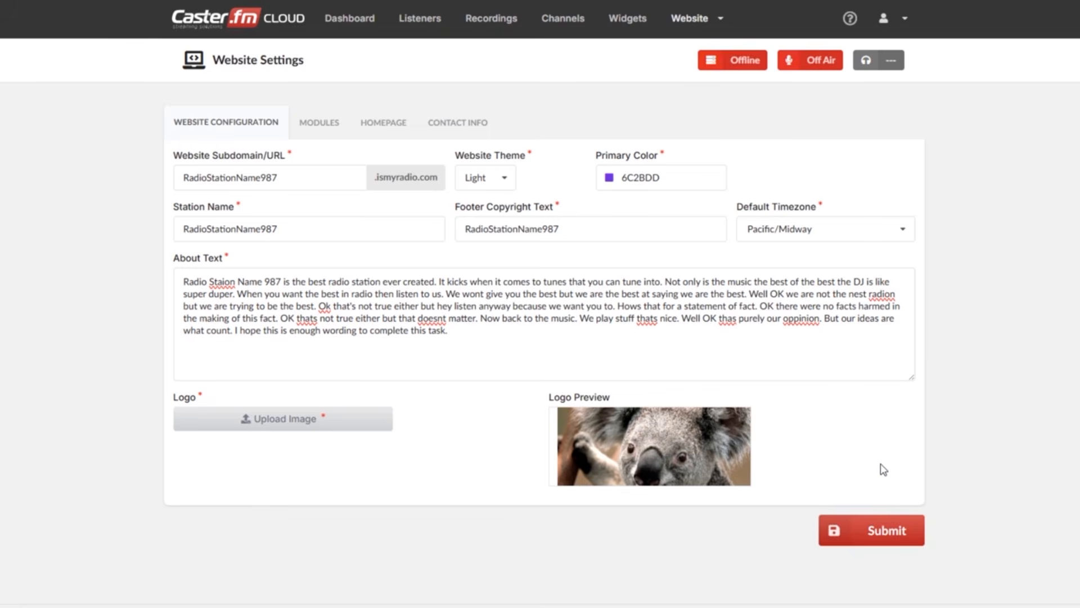
Fill in the station website's homepage text with copied station content.
click(369, 121)
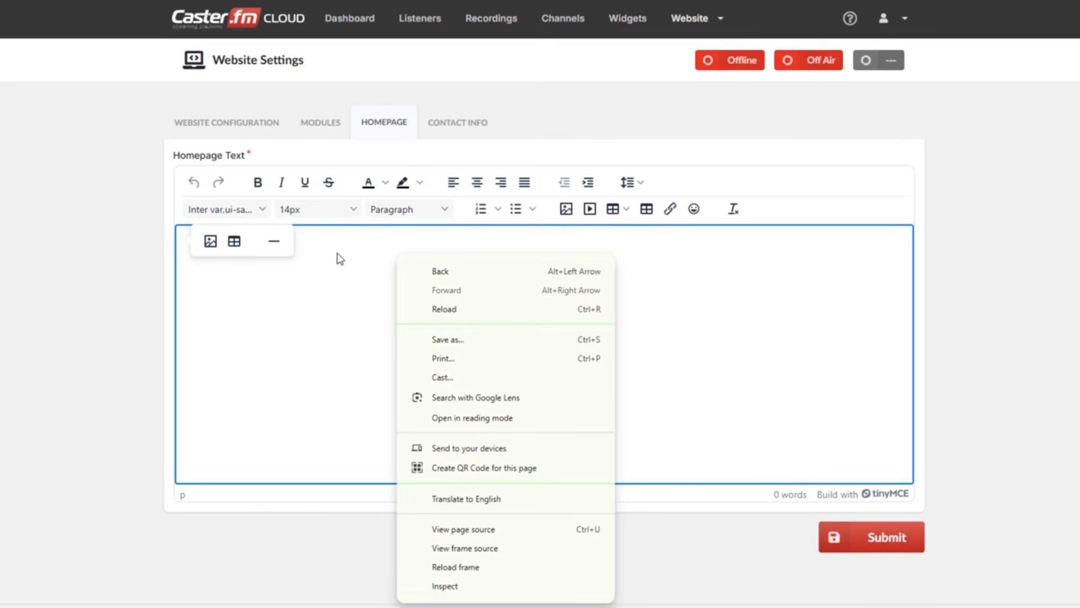
click(340, 259)
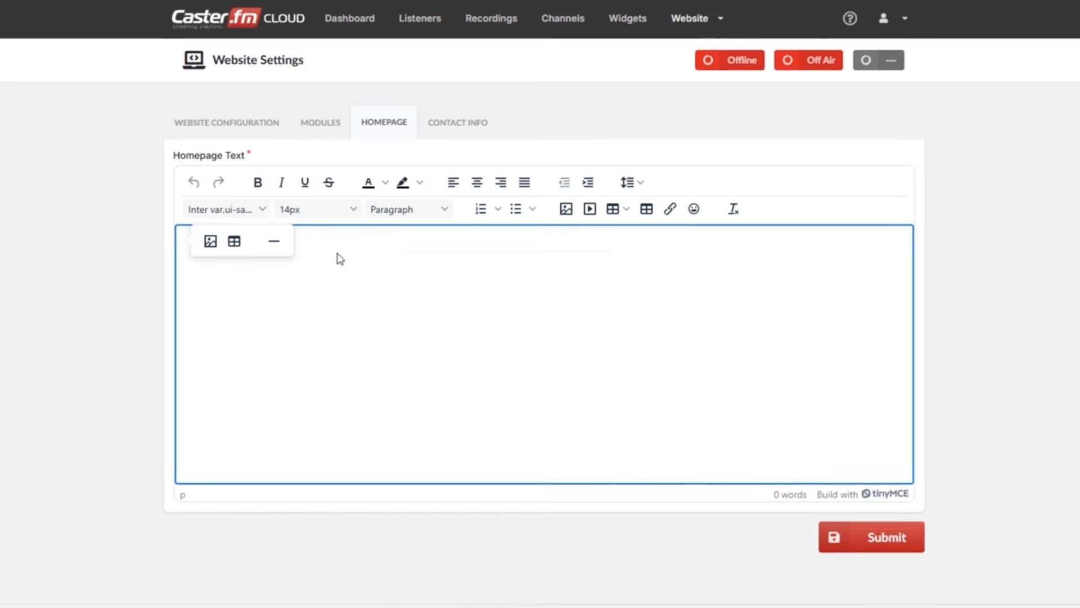
text(Radio Staion Name 987 is the best radio station ever created. It kicks when it comes to tunes that you can tune into. Not only is the music the best of the best the DJ is like super duper. When you want the best in radio then listen to us. We wont give you the best but we are the best at saying we are the best. Well OK we are not the nest radion but we are trying to be the best. Ok that's not true either but hey listen anyway because we want you to. Hows that for a statement of fact. OK there were no facts harmed in the making of this fact. OK thats not true either but that doesnt matter. Now back to the music. We play stuff thats nice. Well OK thas purely our oppinion. But our ideas are what count. I hope this is enough wording to complete this task.)
Enter the station's e-mail address and Telegram contact in the website's contact information.
click(459, 127)
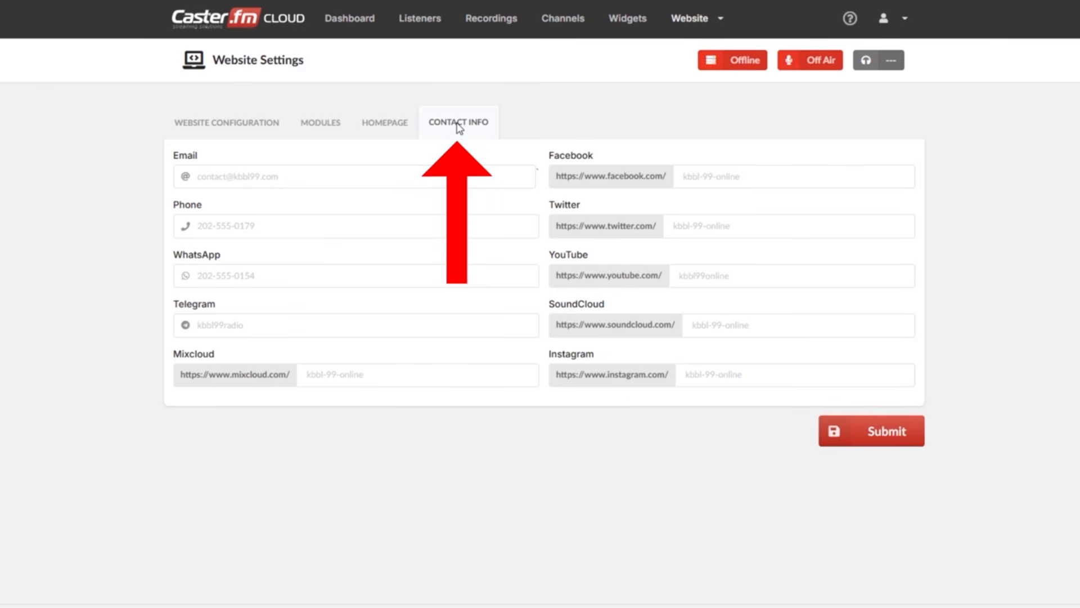
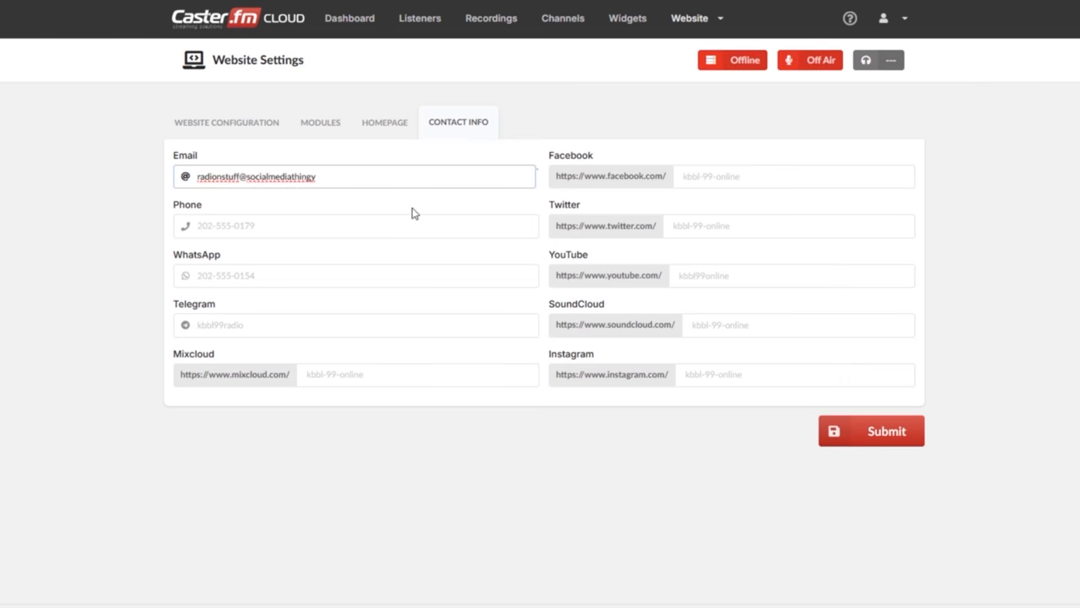
click(319, 222)
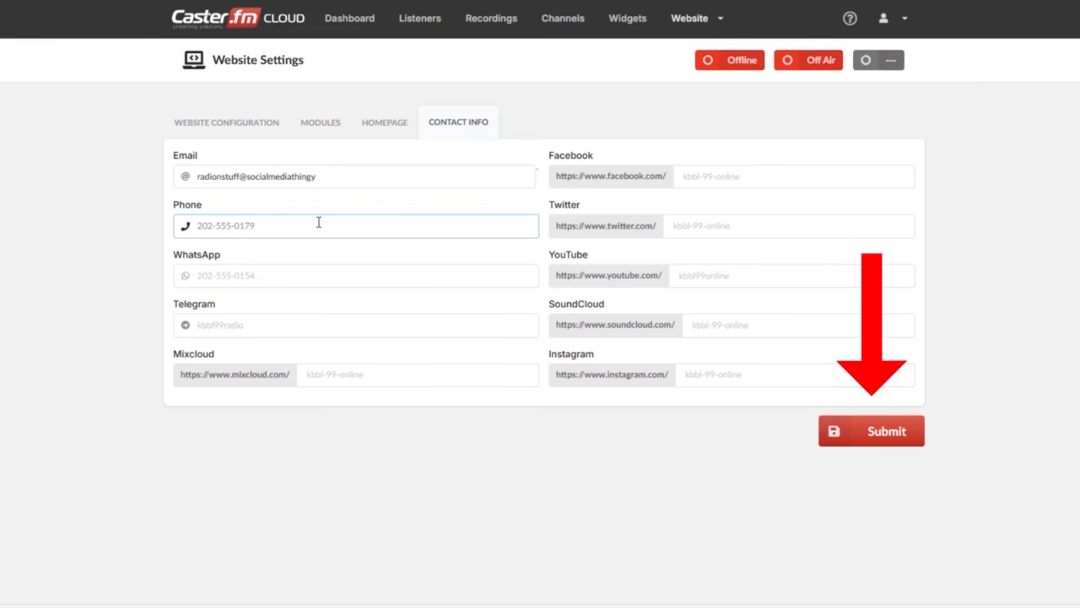
click(322, 323)
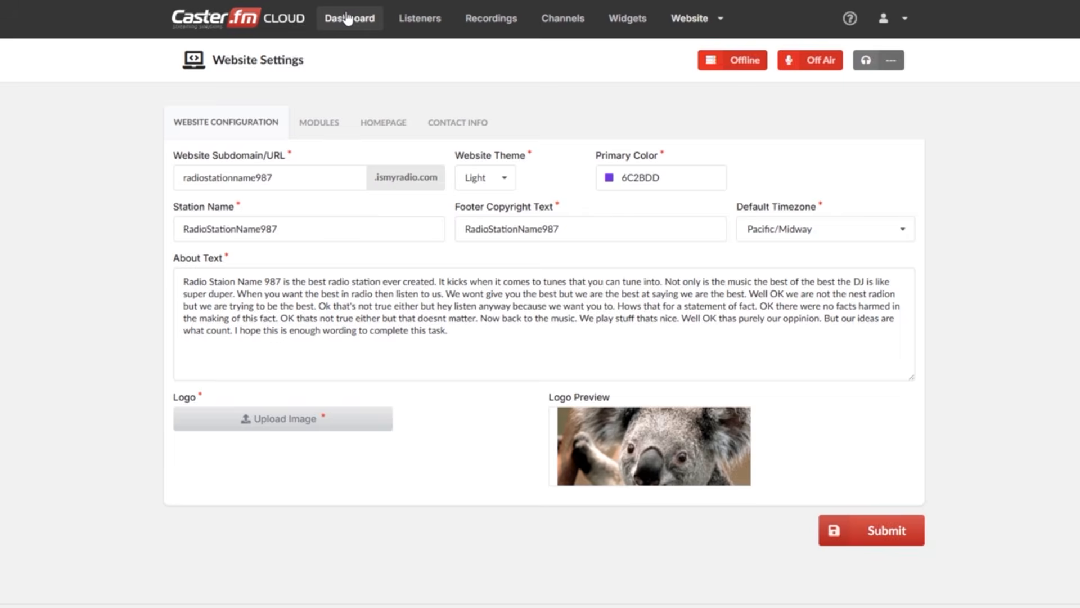
Start the streaming server from the Caster.fm dashboard and dismiss the confirmation.
click(348, 19)
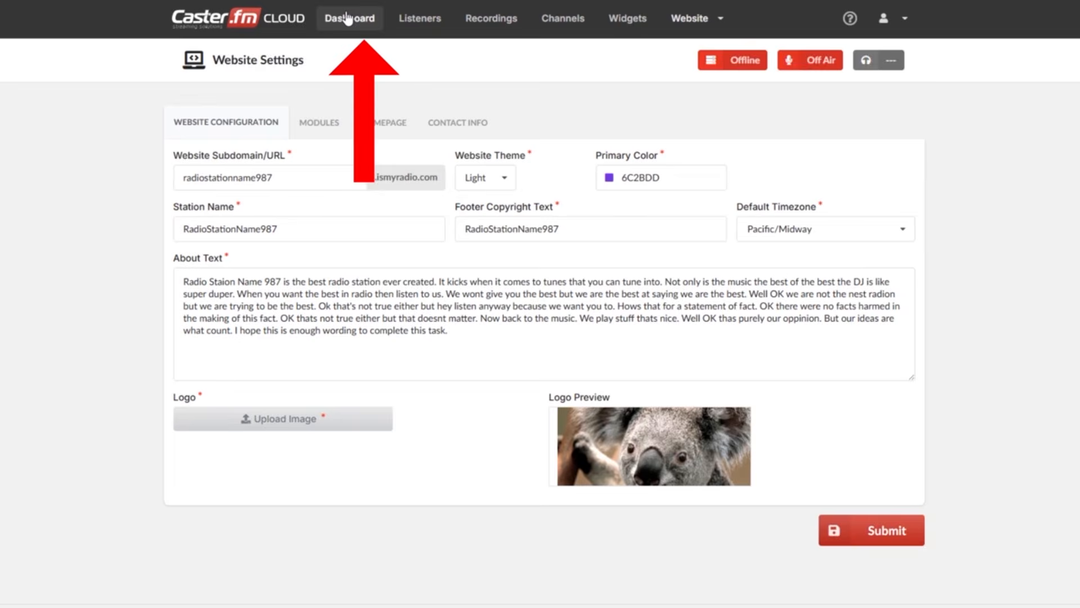
click(348, 19)
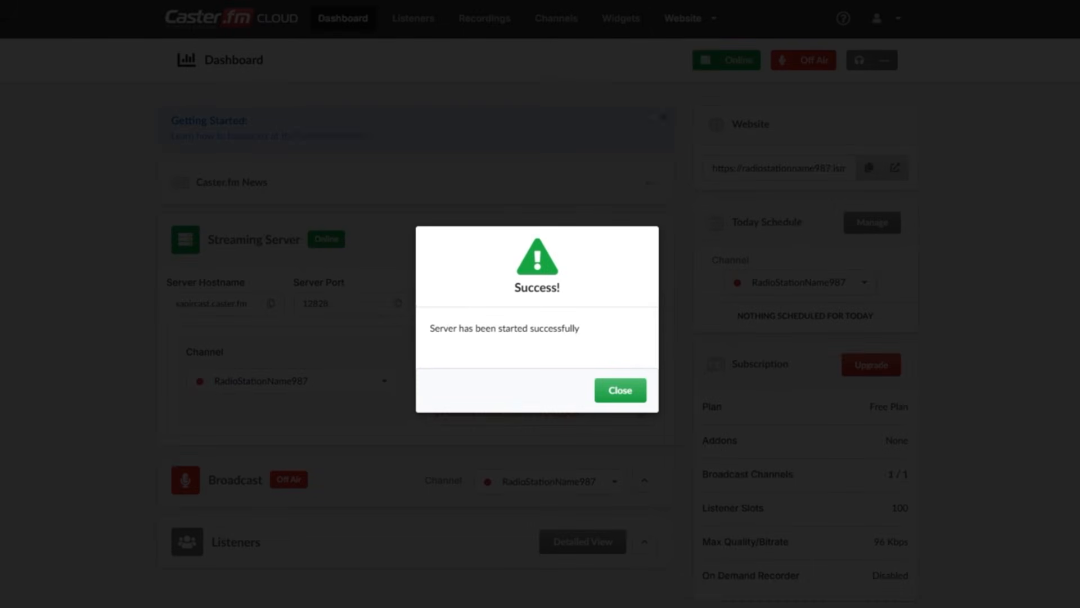
click(614, 393)
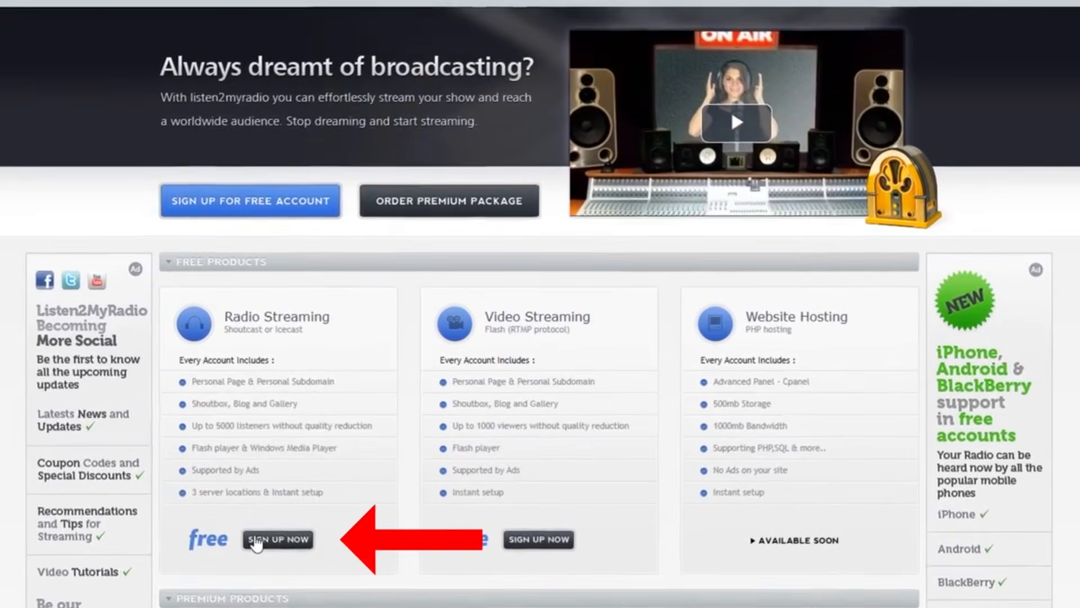
Sign up for a free Listen2MyRadio radio streaming account with full name, confirmed password and e-mail, and confirm the registration through the e-mailed link.
click(256, 541)
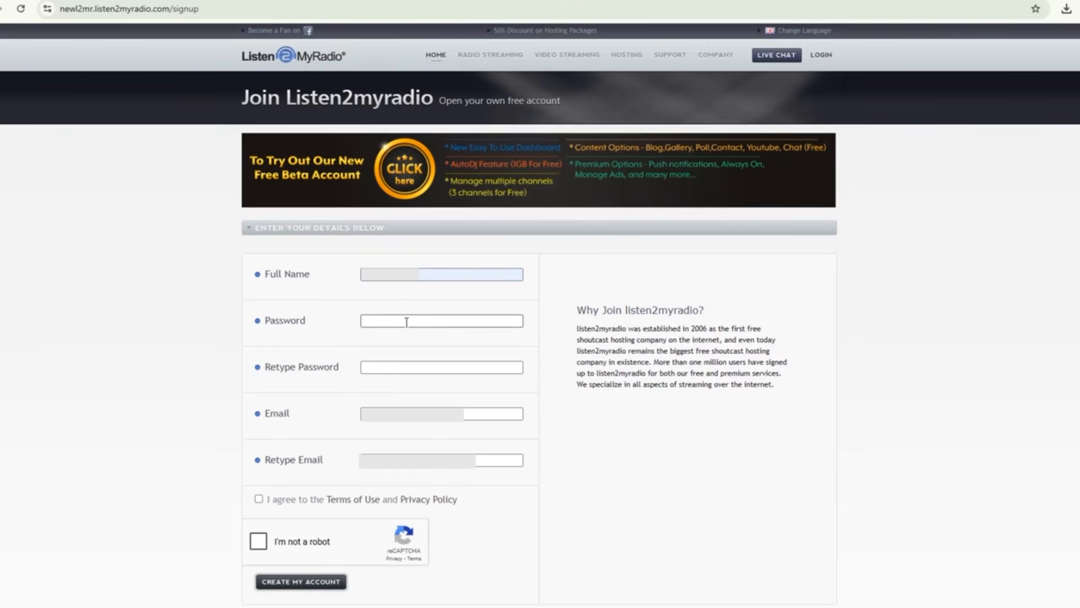
click(406, 322)
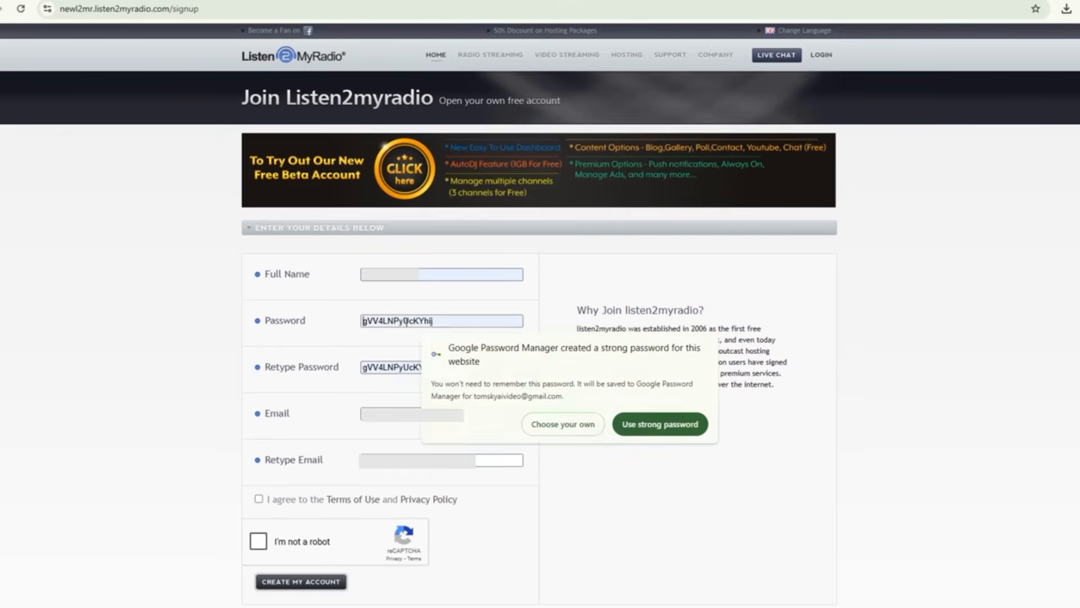
click(417, 320)
text(••••••••)
click(414, 366)
text(••••••••••••)
click(398, 412)
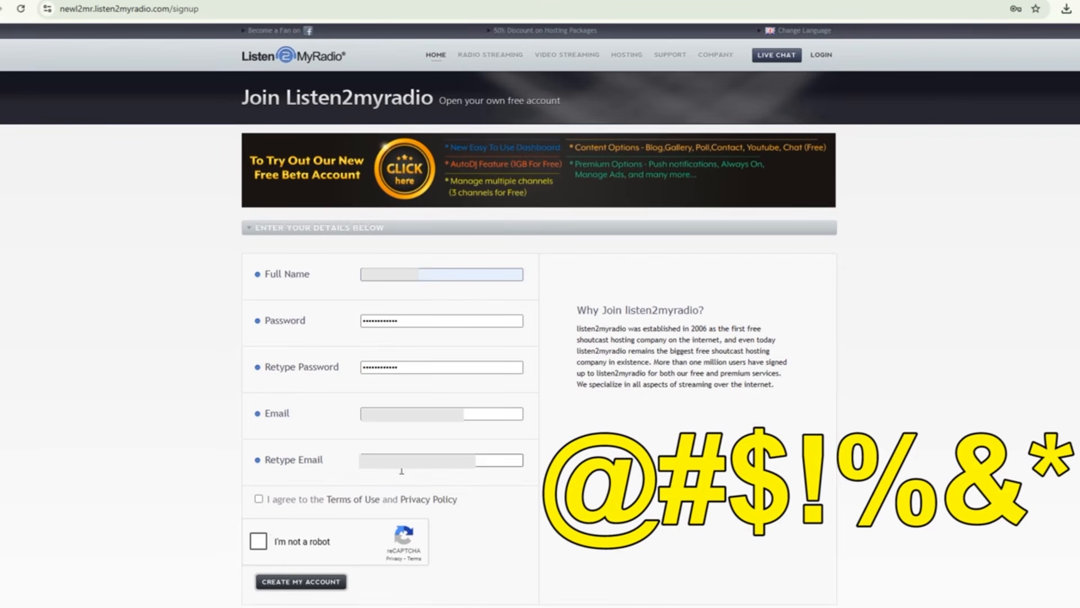
click(336, 582)
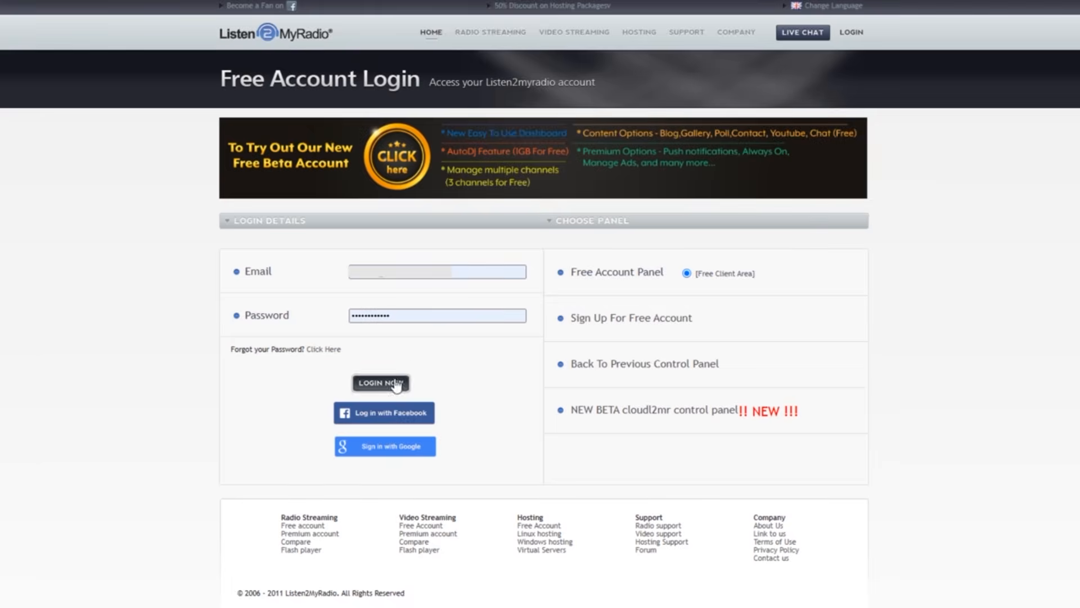
click(387, 382)
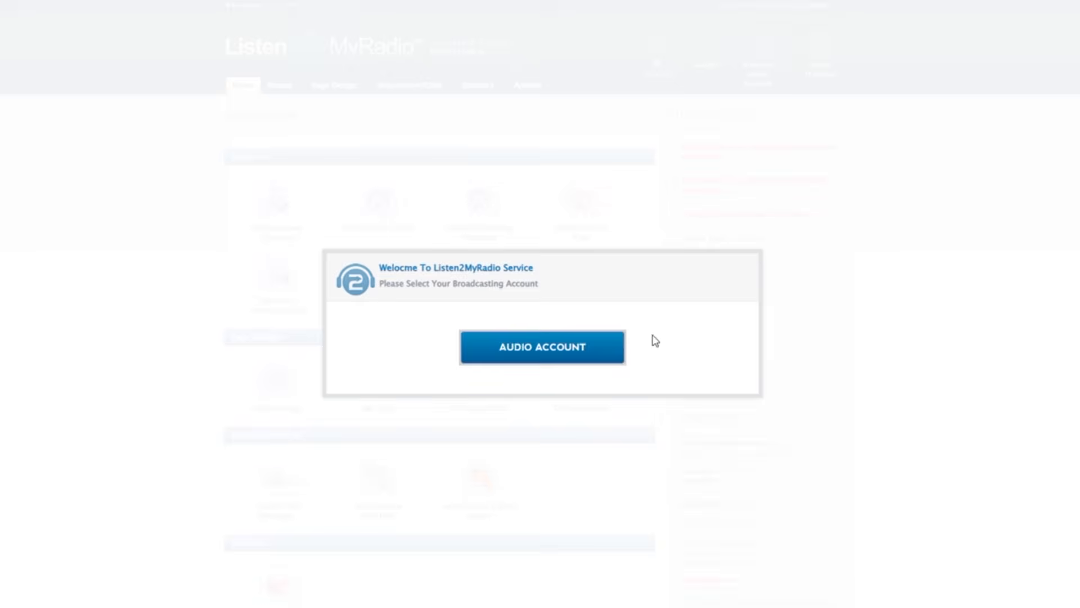
Choose the audio account and set the channel title to RadioStationName987, copied from the WordPad document.
click(557, 347)
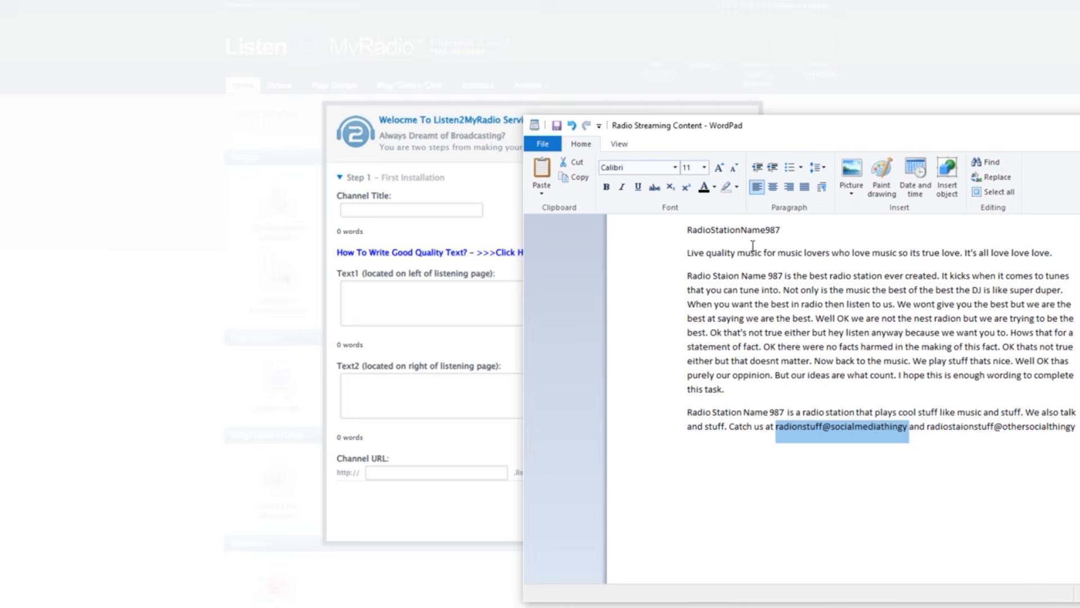
double_click(731, 230)
right_click(731, 230)
click(754, 252)
click(441, 210)
text(RadioStationName987)
Copy the long station description from WordPad into Text1 for the listening page.
click(446, 304)
key(alt+Tab)
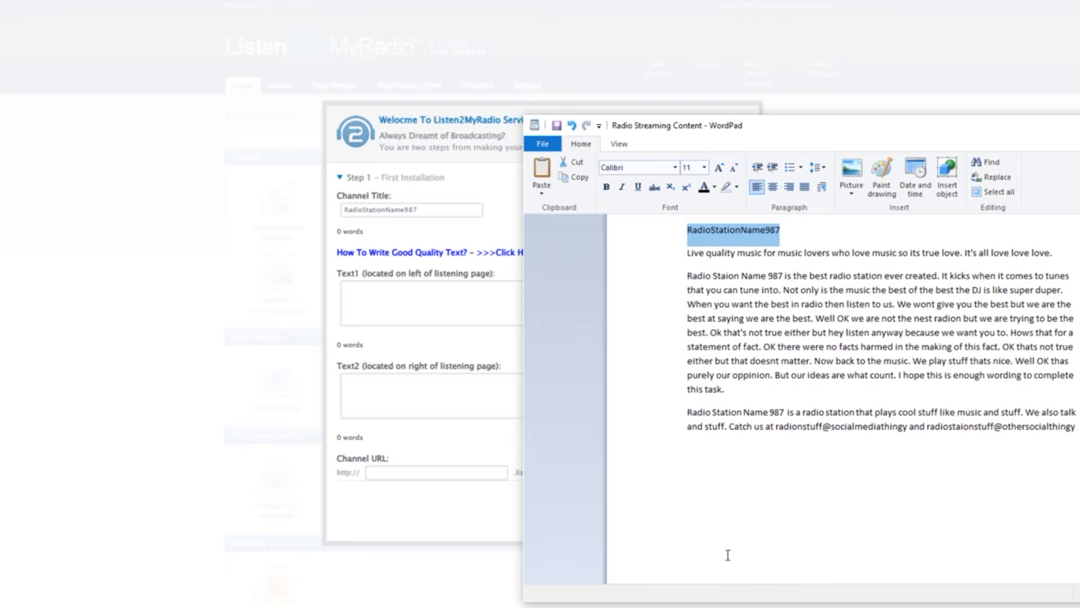
drag(723, 389, 687, 276)
key(ctrl+c)
click(454, 309)
key(ctrl+v)
Copy the short station description with its social media contacts from WordPad into Text2 for the listening page.
click(439, 393)
key(alt+Tab)
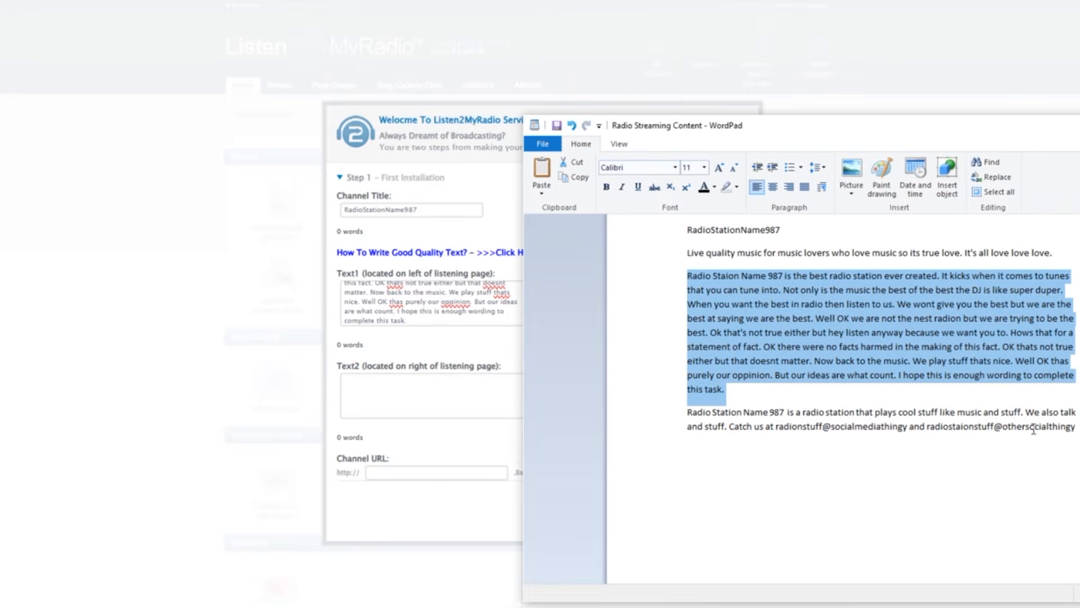
drag(1075, 427, 687, 411)
key(ctrl+c)
key(alt+Tab)
key(ctrl+v)
Set the channel URL to radiostationname987 in lowercase and continue to the server details.
click(430, 474)
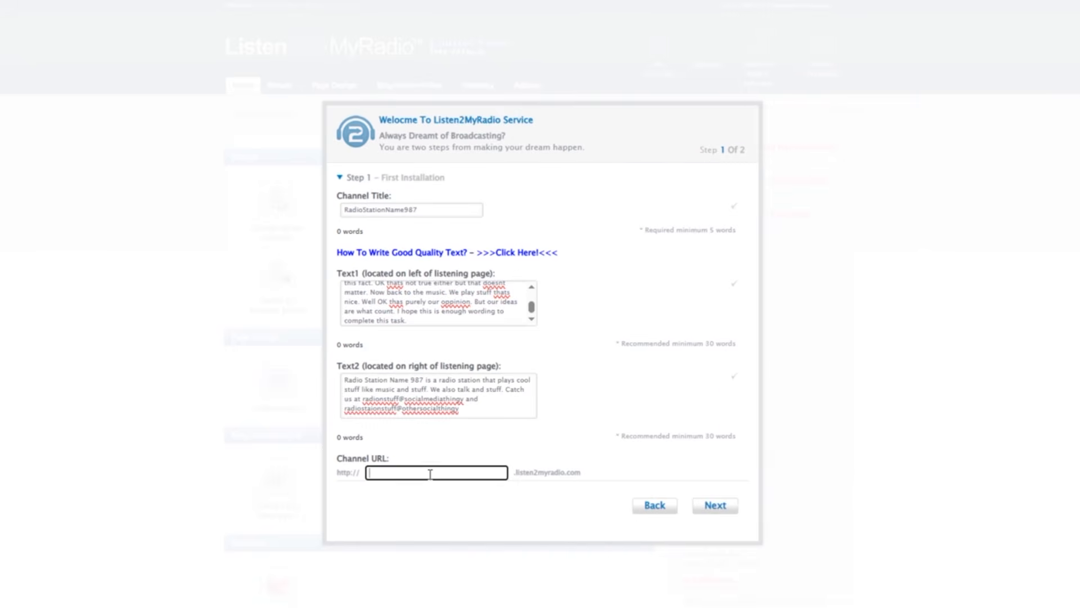
drag(453, 211, 283, 205)
click(429, 477)
key(ctrl+v)
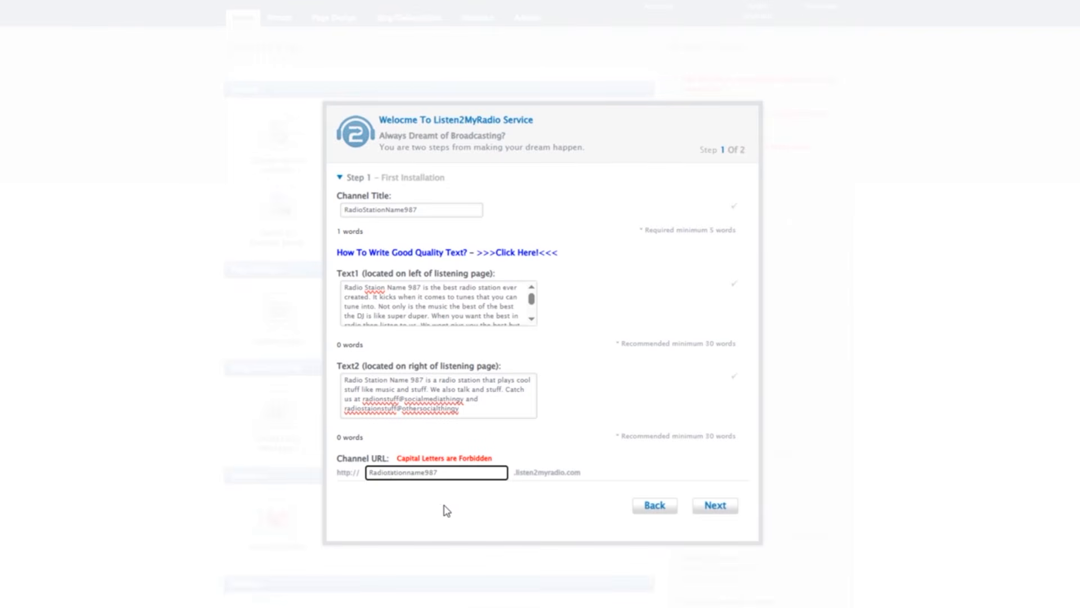
click(511, 510)
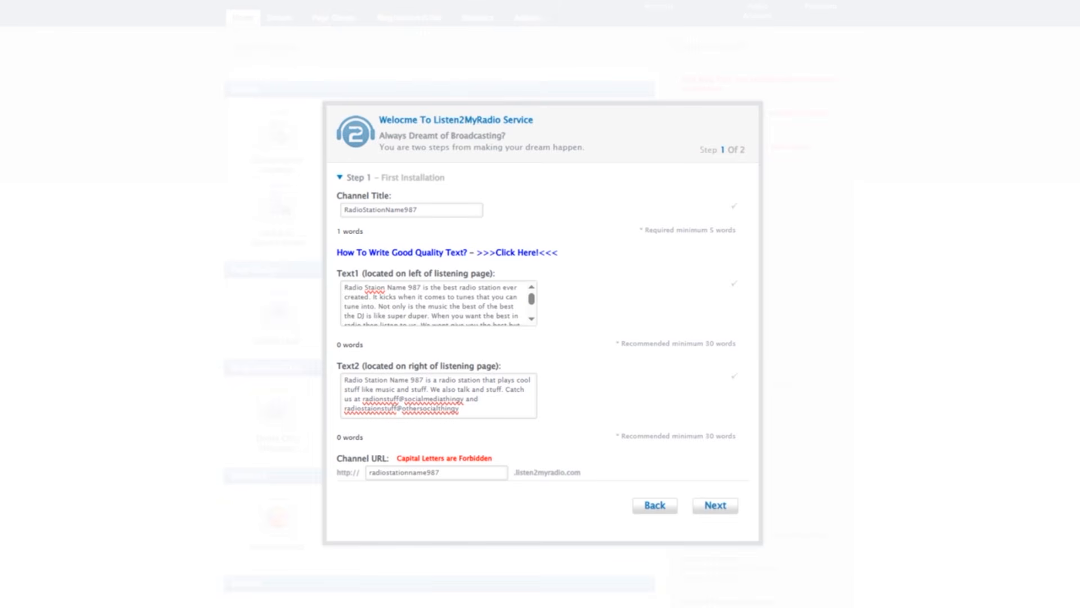
click(715, 505)
Set the server type to IceCast and the location to US (United States), enter the broadcaster password, and finish the setup.
click(540, 218)
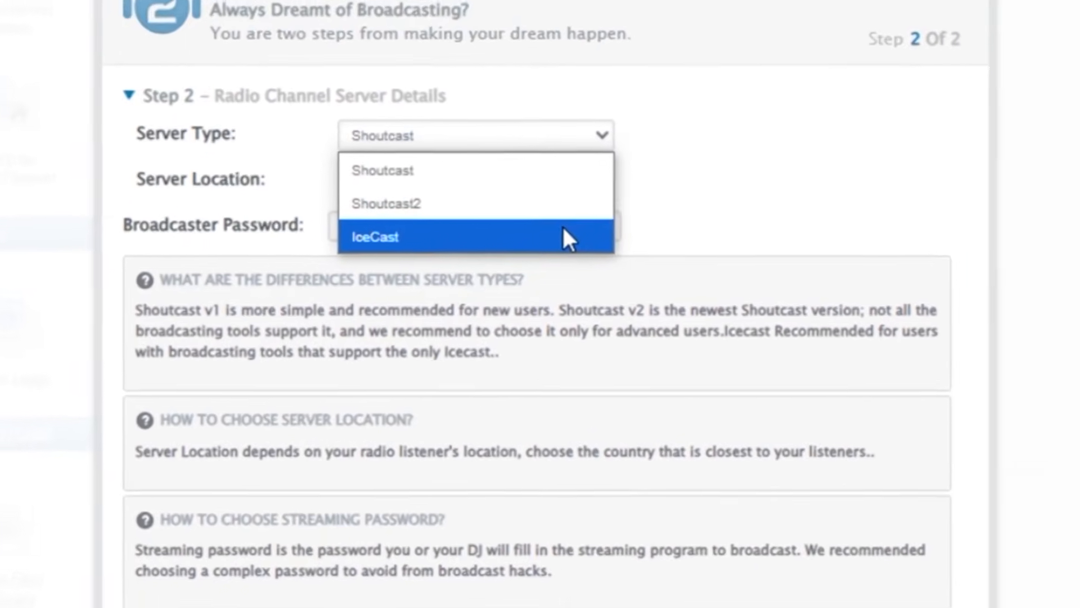
click(566, 237)
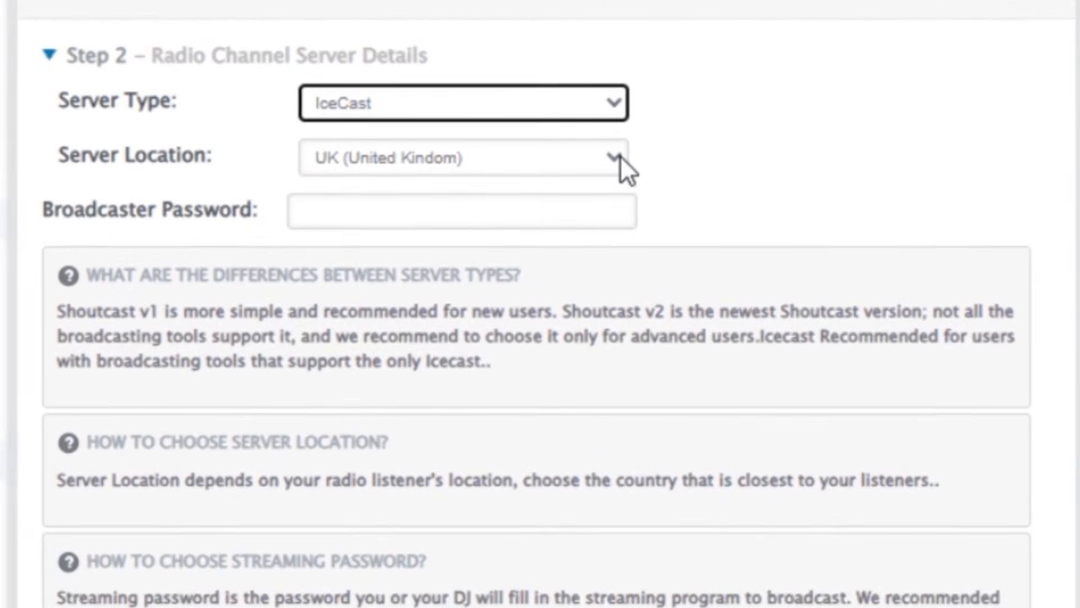
click(621, 155)
click(596, 239)
click(613, 211)
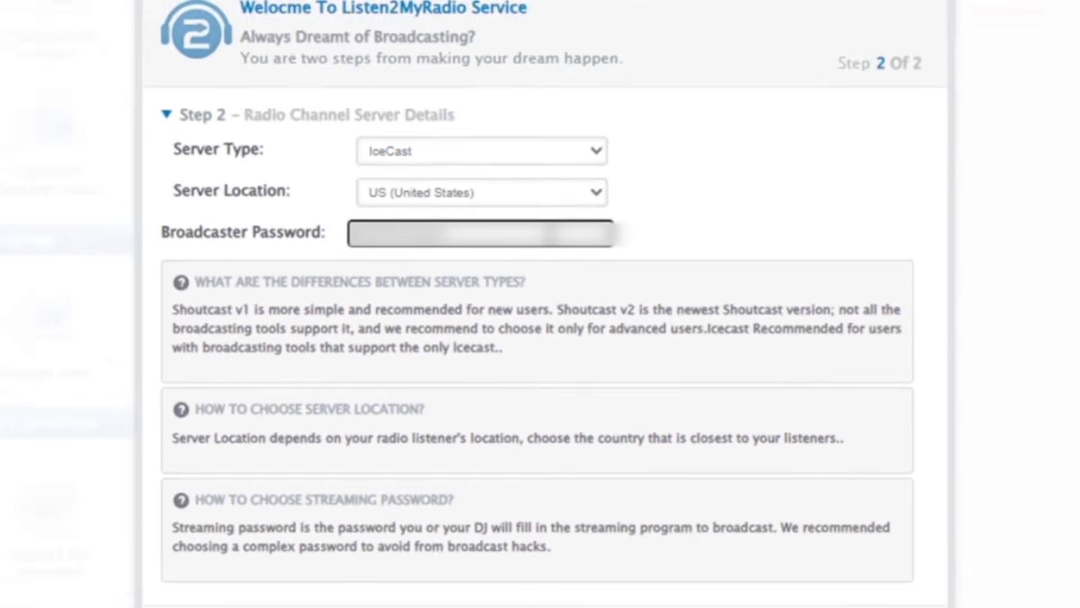
click(763, 532)
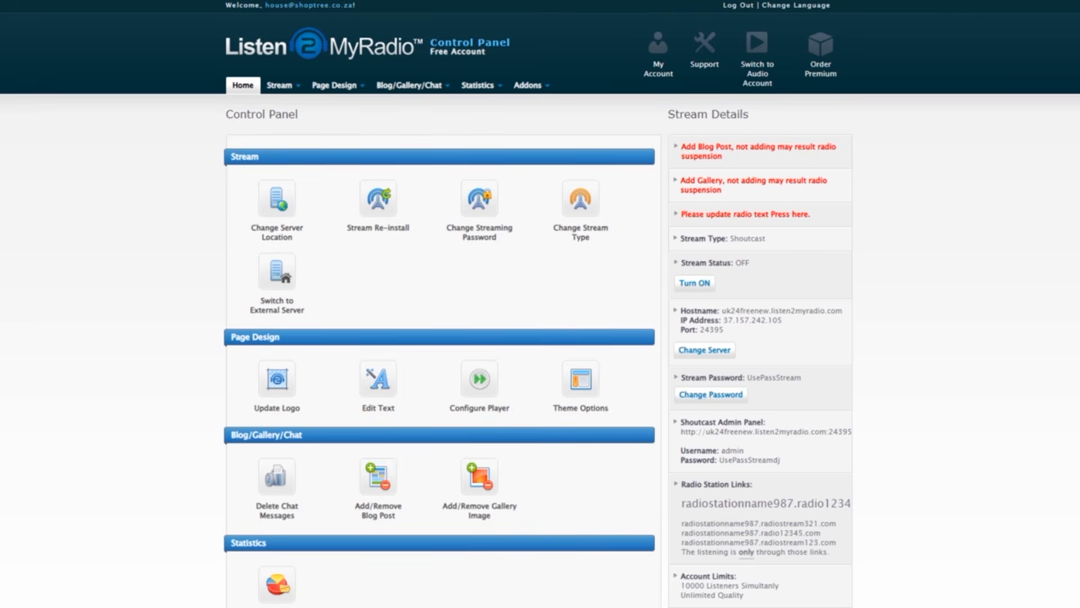
Add a blog post titled Info Post by Me, with the station description copied from WordPad as its content.
click(697, 148)
click(371, 267)
text(Info Post)
click(584, 267)
text(Me)
key(alt+Tab)
triple_click(725, 376)
click(360, 317)
key(ctrl+v)
click(291, 463)
Add the koala picture to the gallery with the details Cutesness, Cute and Me.
click(515, 266)
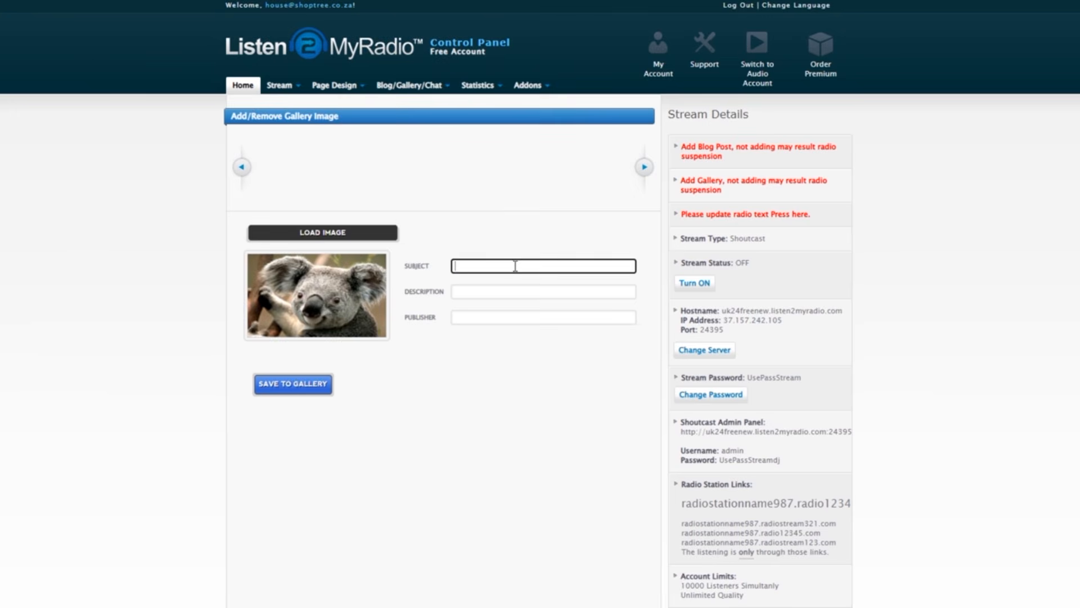
text(Cutesness)
click(501, 291)
text(Cute)
click(533, 318)
text(Me)
click(297, 386)
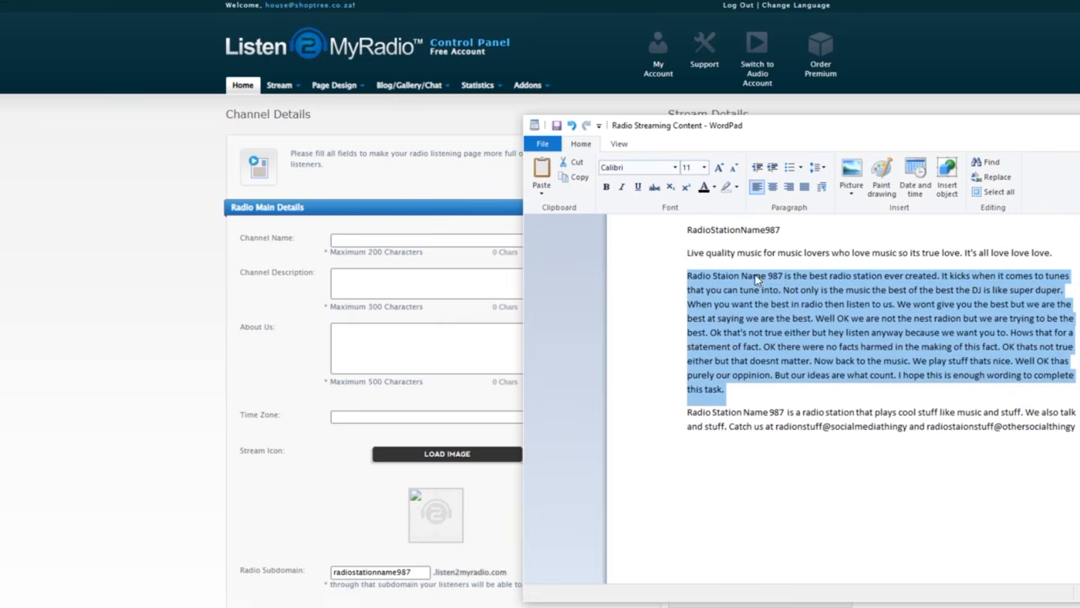
Set the channel name to RadioStationName987 and paste the short station description from WordPad as the channel description.
drag(781, 230, 687, 230)
click(412, 241)
key(ctrl+v)
drag(1075, 427, 675, 415)
key(ctrl+v)
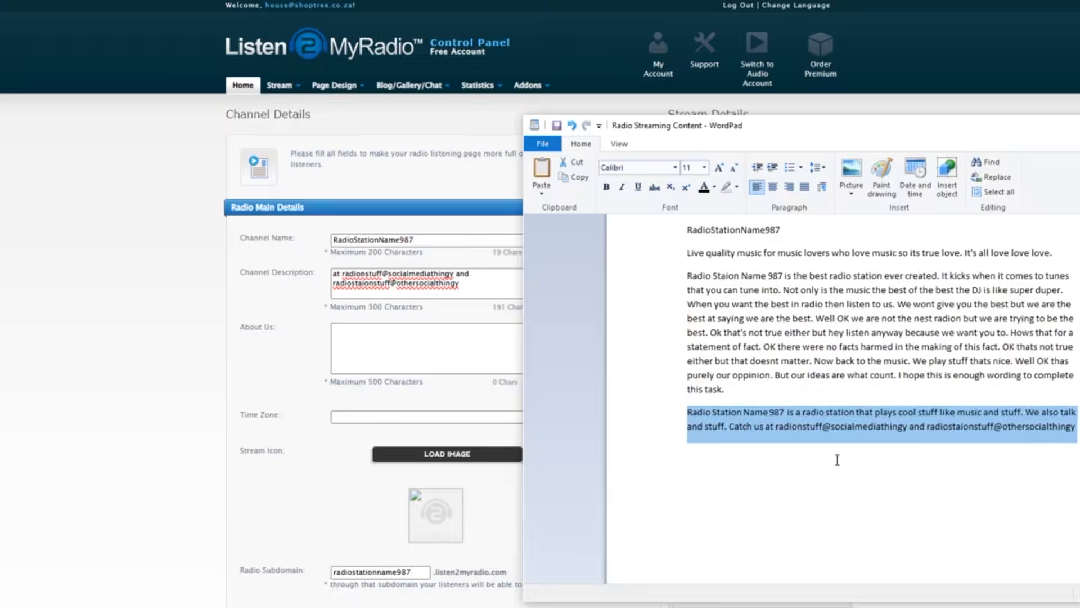
Paste the long station description into About Us and cut off its end after "Hows that for a statement of fact.".
drag(727, 390, 678, 278)
click(444, 350)
key(ctrl+v)
drag(404, 368, 458, 349)
key(BackSpace)
key(BackSpace)
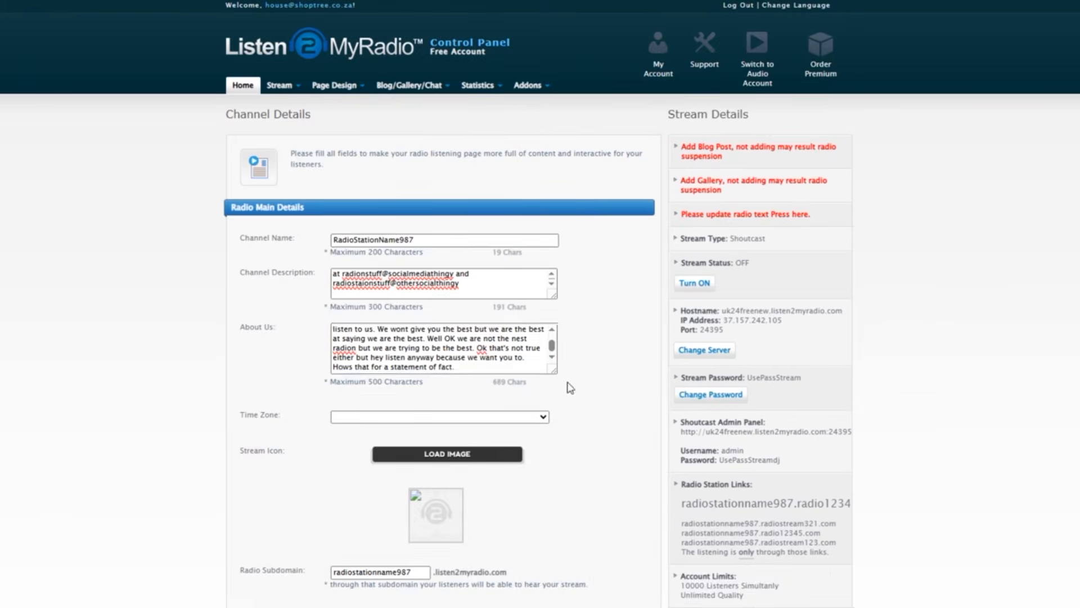
Choose a time zone for the radio channel in the channel details.
click(495, 417)
scroll(425, 218, down, 7)
click(424, 213)
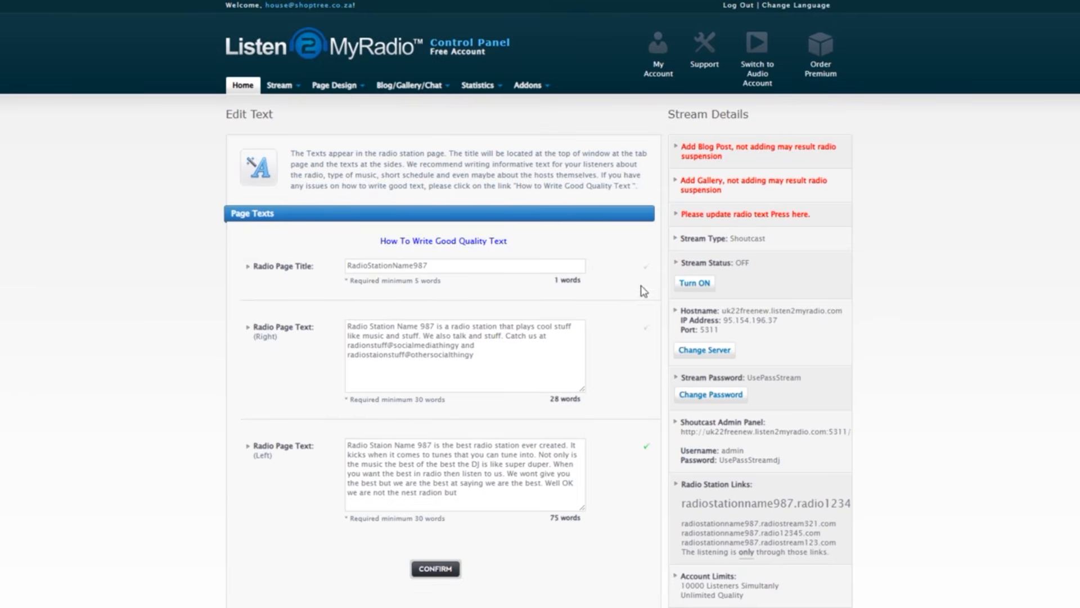
Try to turn on the radio stream and dismiss the alert.
click(696, 283)
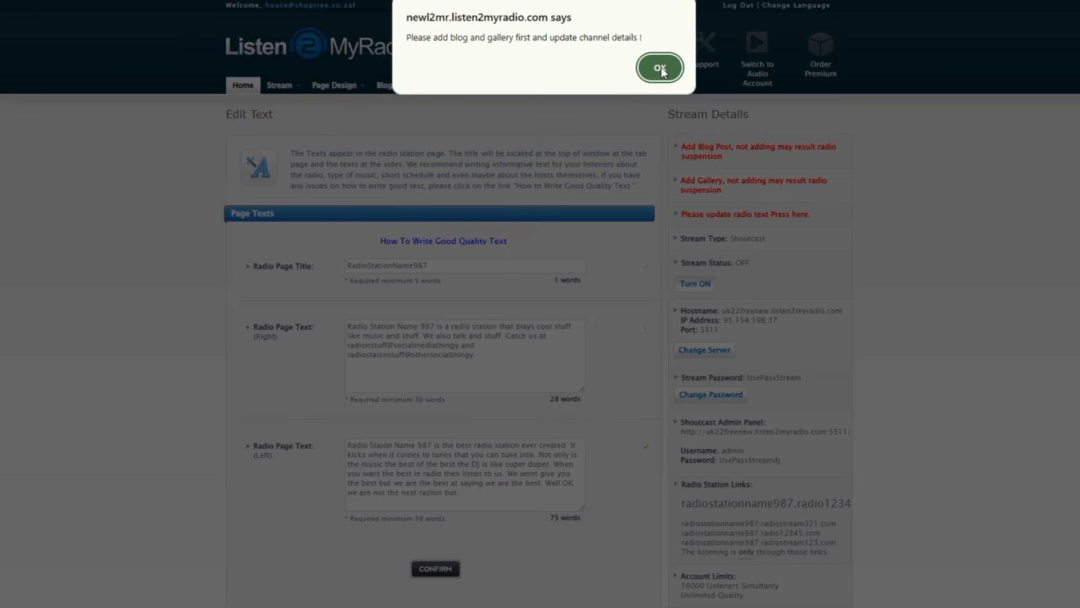
click(660, 67)
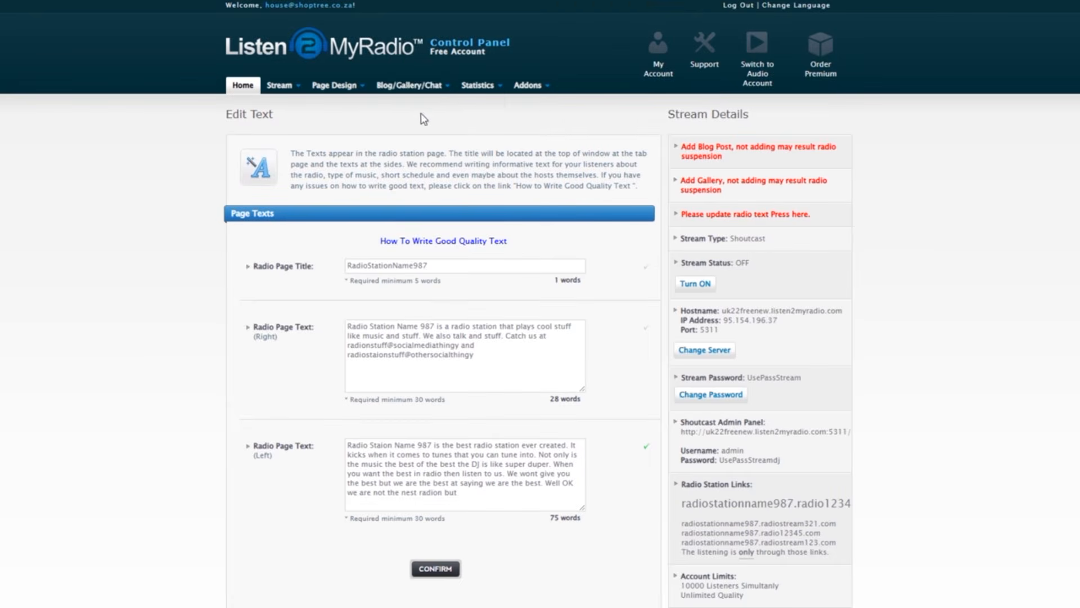
Open the stream's server location settings and select US (United States).
mouse_move(383, 91)
mouse_move(347, 97)
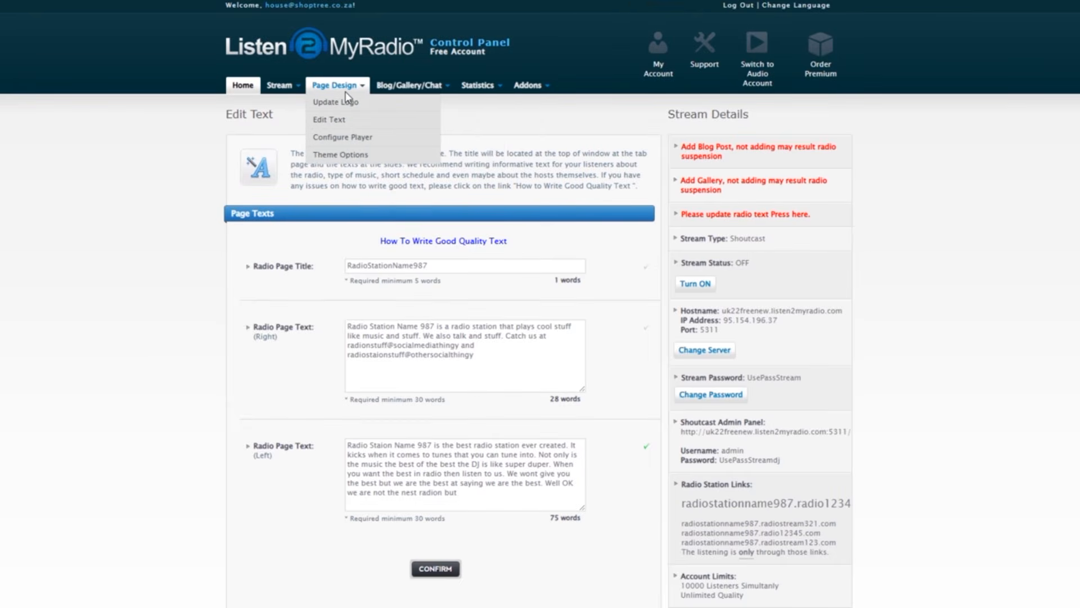
mouse_move(292, 97)
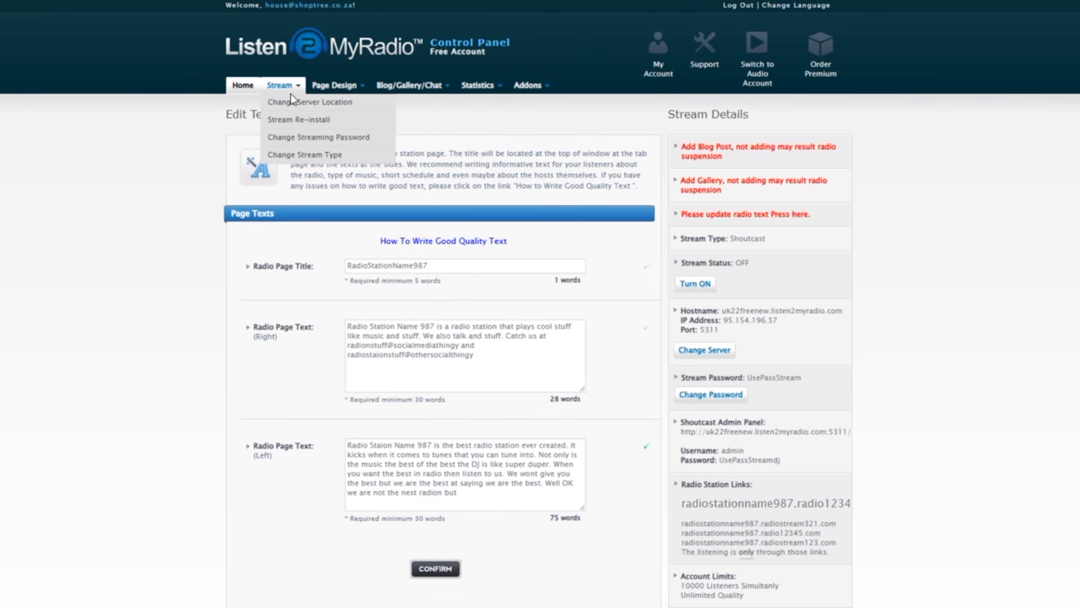
click(291, 101)
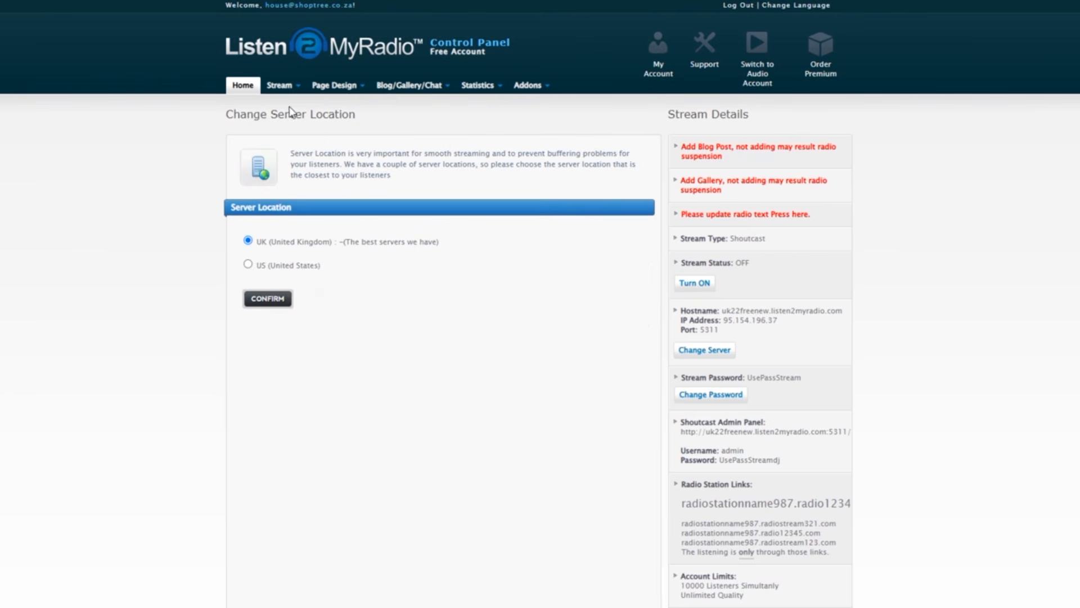
click(247, 264)
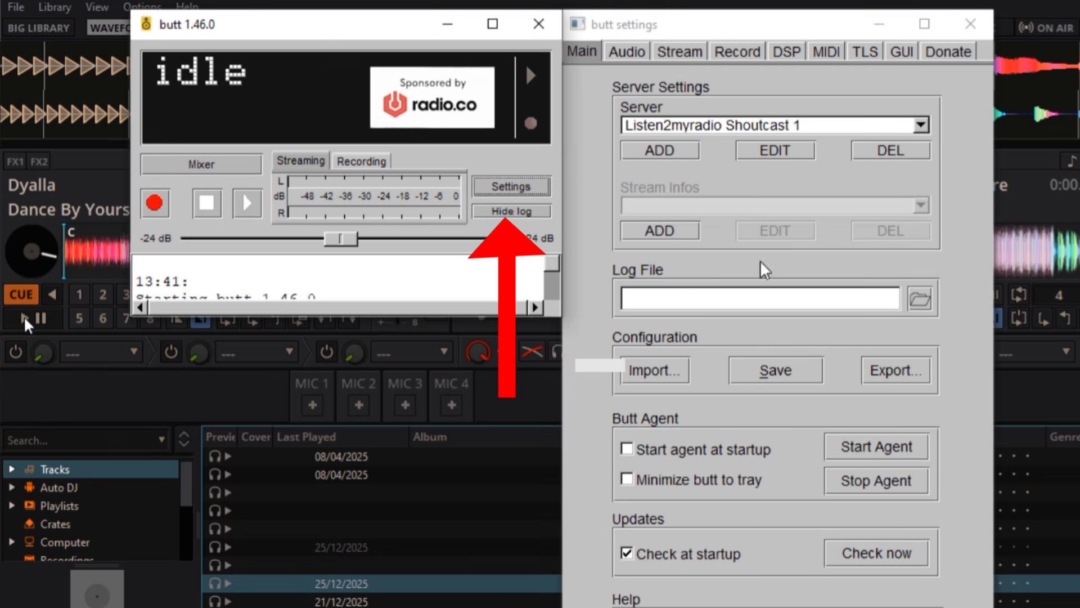
Start Dance By Yourself playing in Mixxx and begin a new server entry in butt's settings.
click(22, 318)
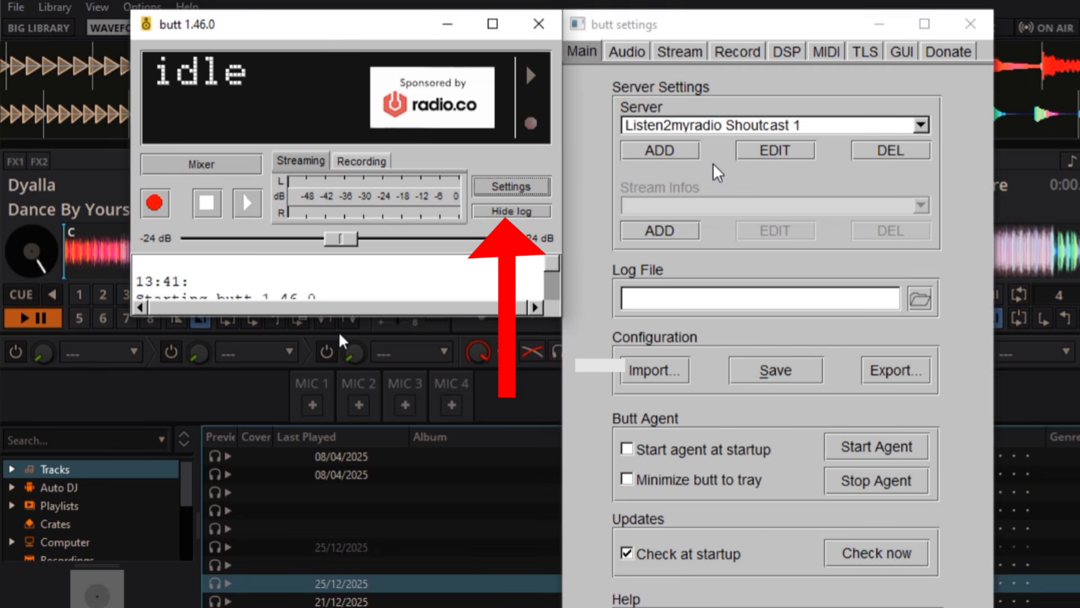
click(682, 150)
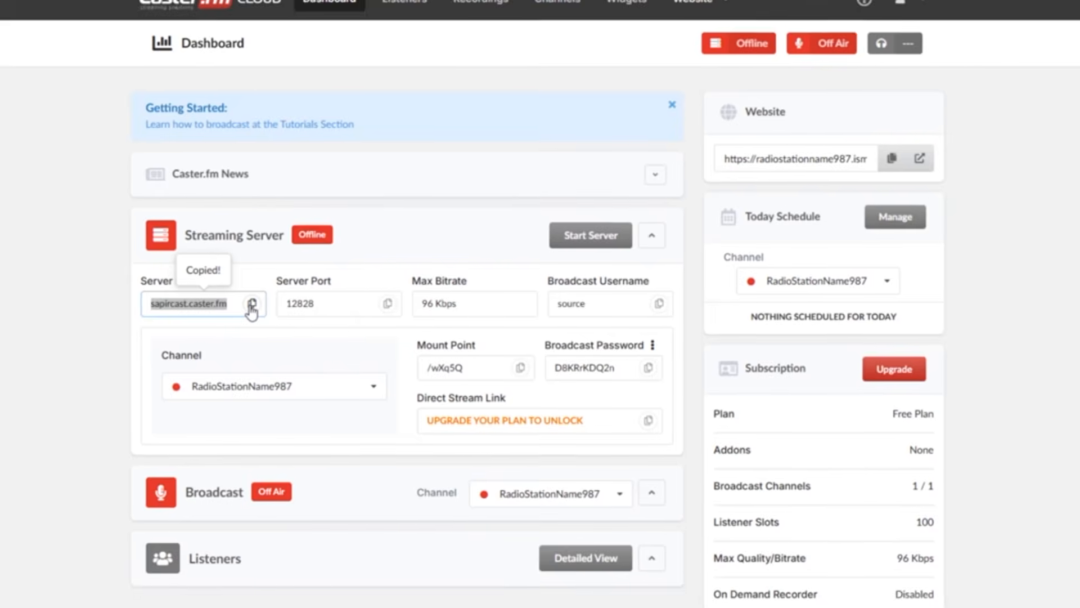
Fill in an Icecast server named Caster with address sapircast.caster.fm, port 12828, mountpoint /wXq5Q, user source and the broadcast password from Caster.fm.
click(246, 305)
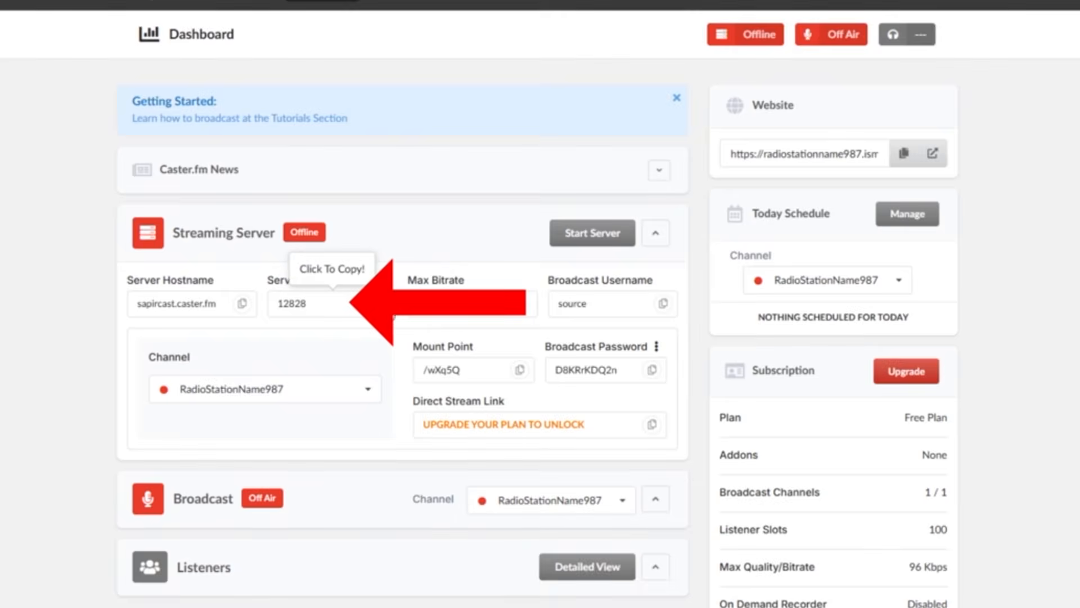
click(298, 304)
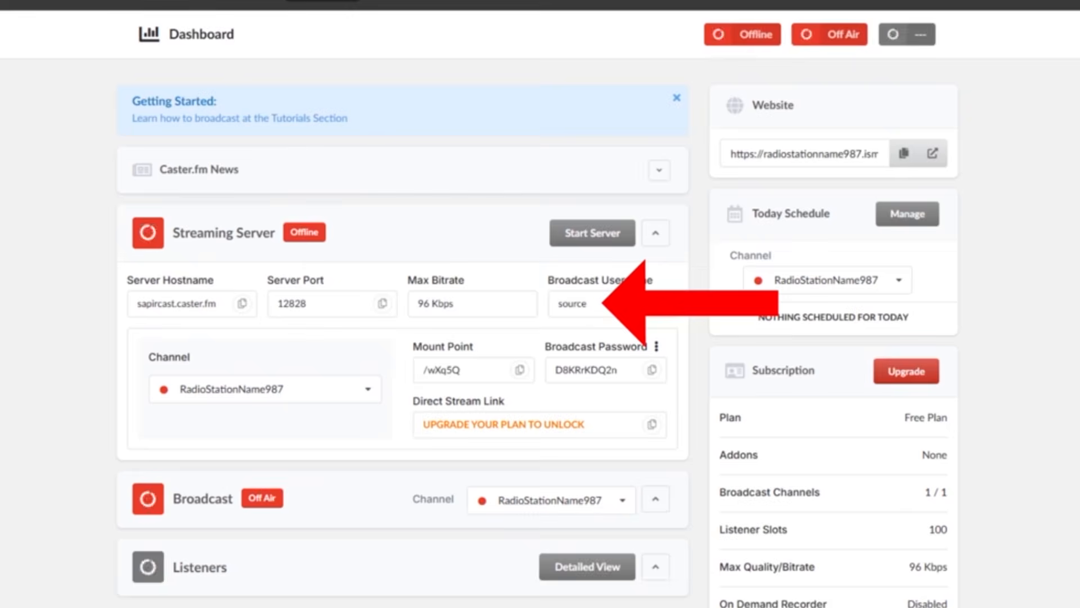
click(598, 303)
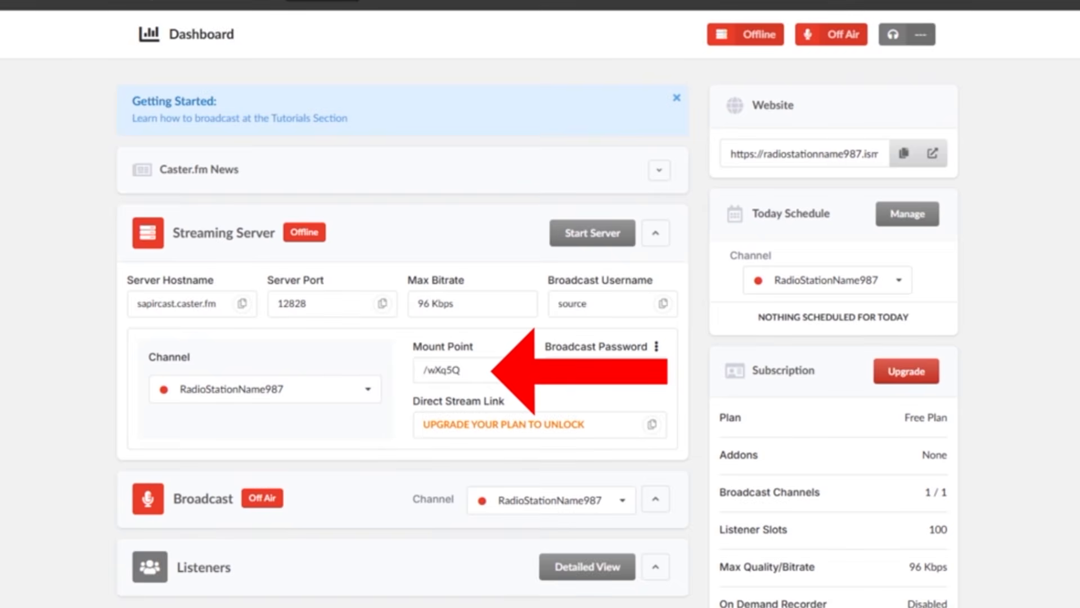
click(442, 370)
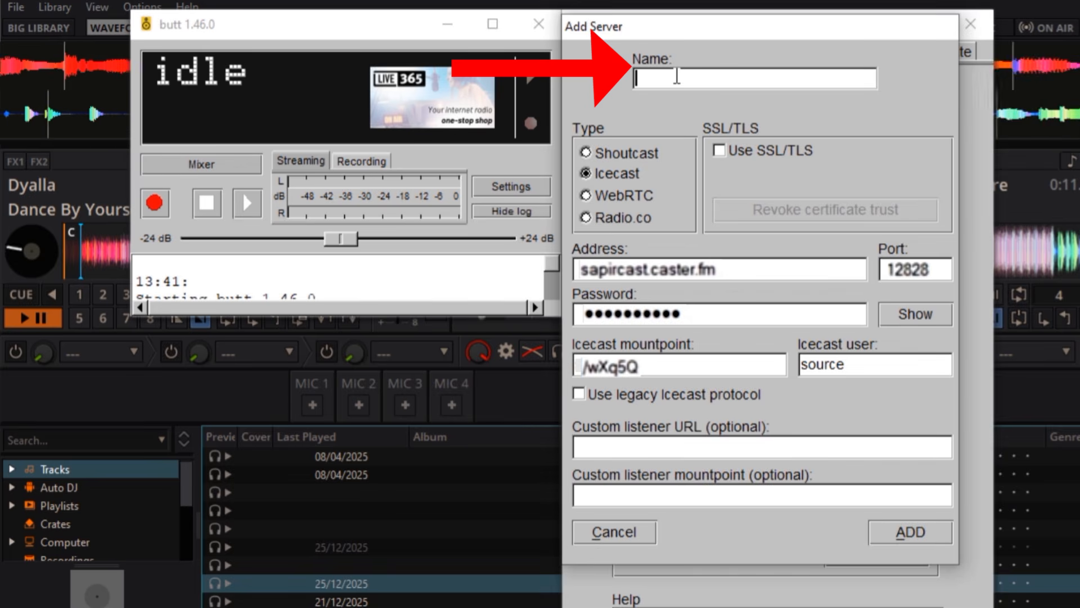
text(Caster)
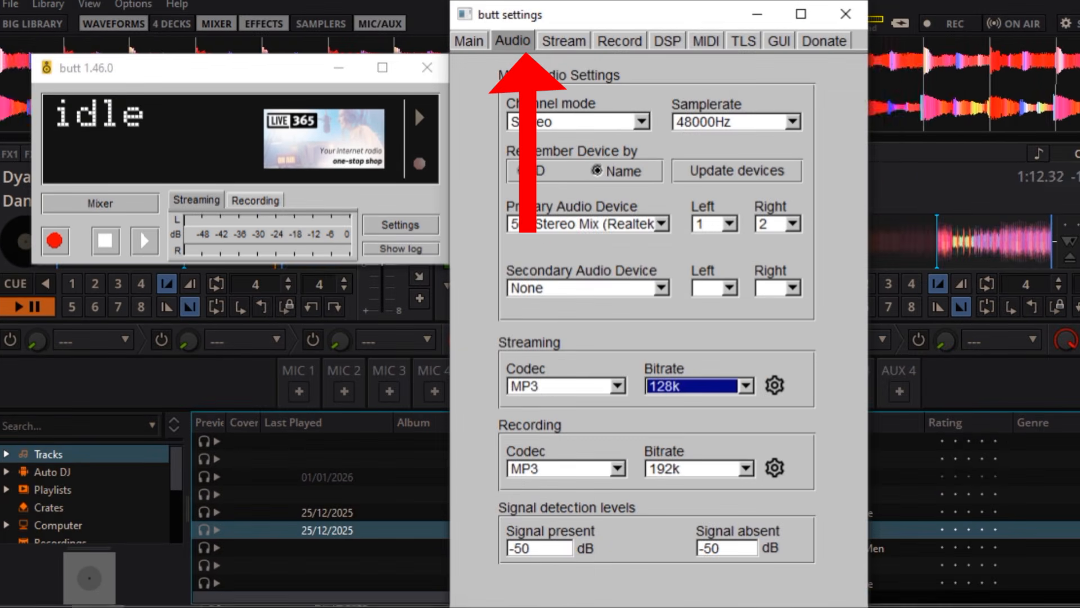
Set butt's channel mode to Stereo and the primary audio device to Stereo Mix (Realtek).
click(642, 122)
click(641, 121)
click(661, 223)
click(664, 234)
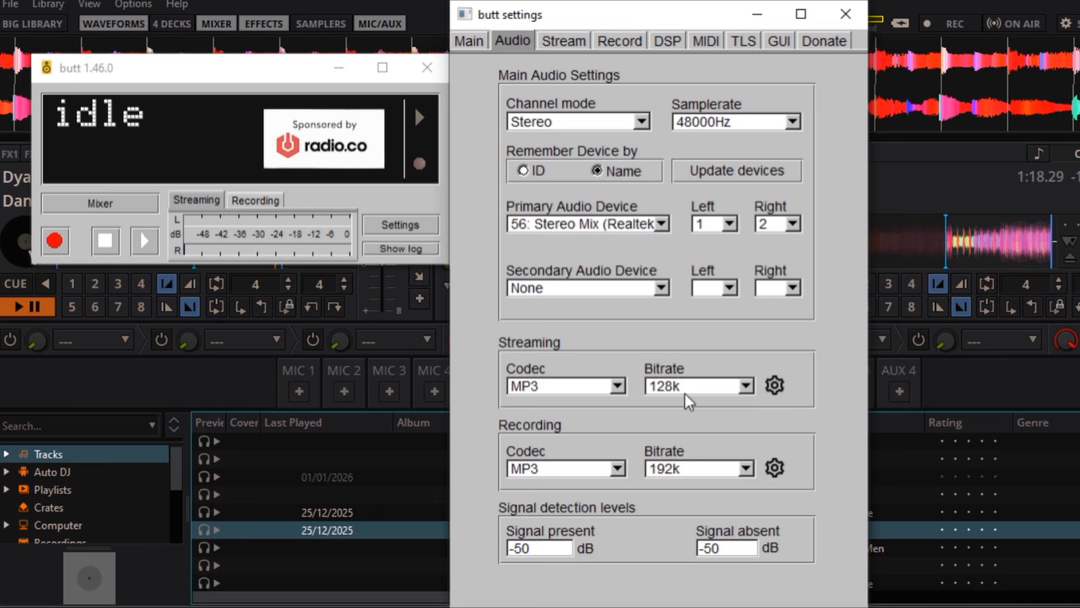
Set the streaming bitrate to 96k and close the butt settings.
click(746, 386)
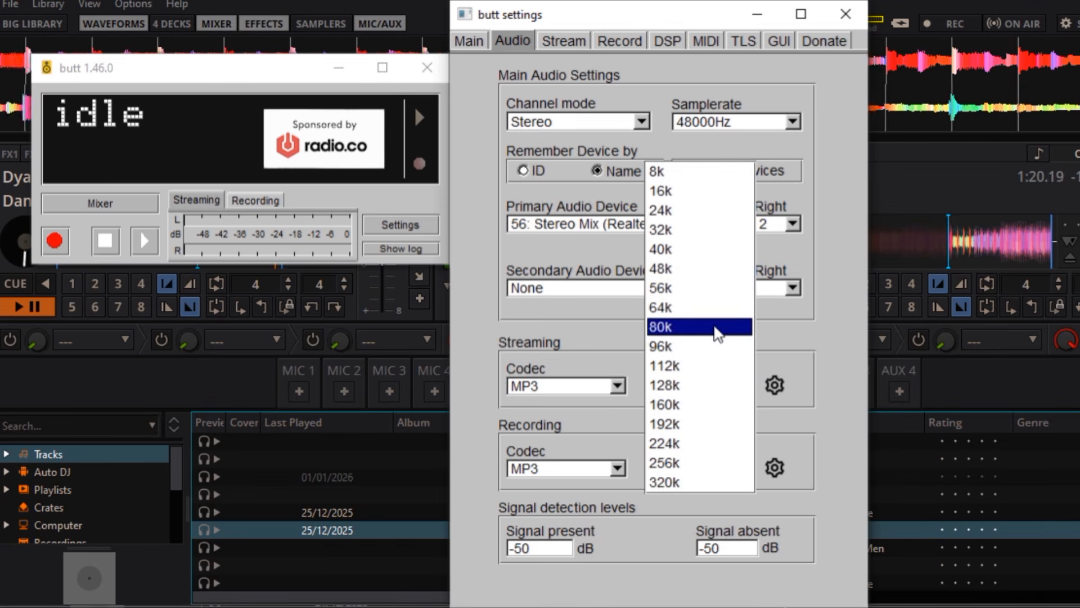
click(720, 346)
click(468, 41)
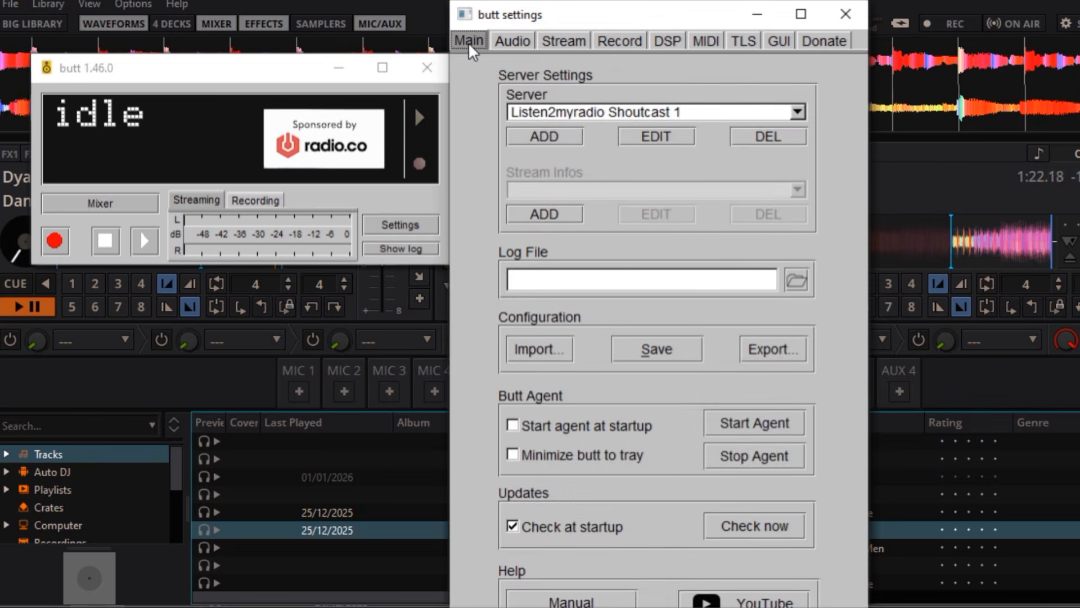
click(844, 15)
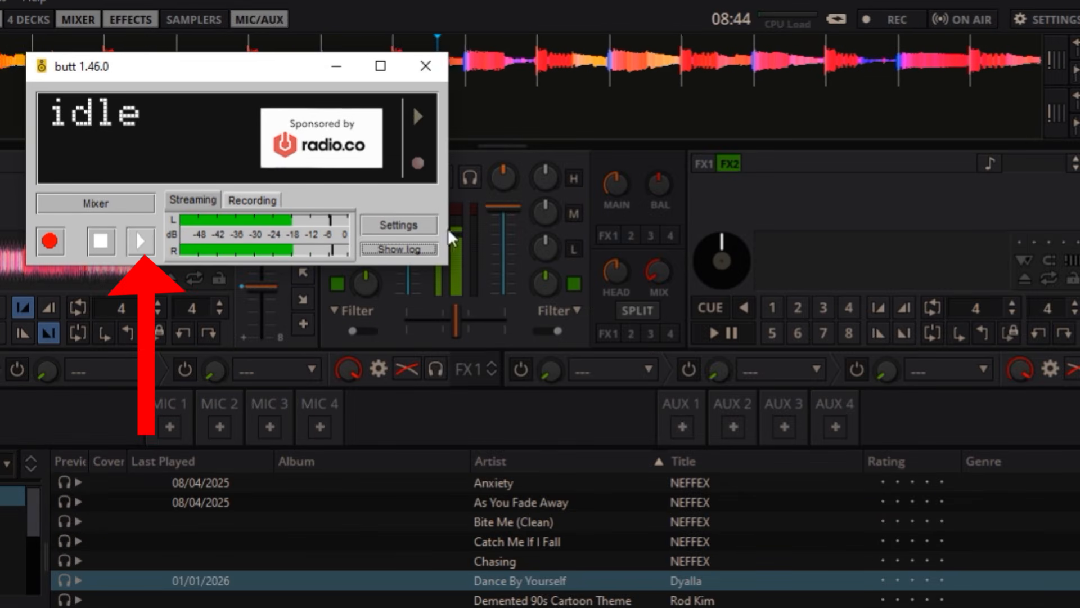
Start streaming from butt and start the Caster.fm streaming server, dismissing its message.
click(138, 241)
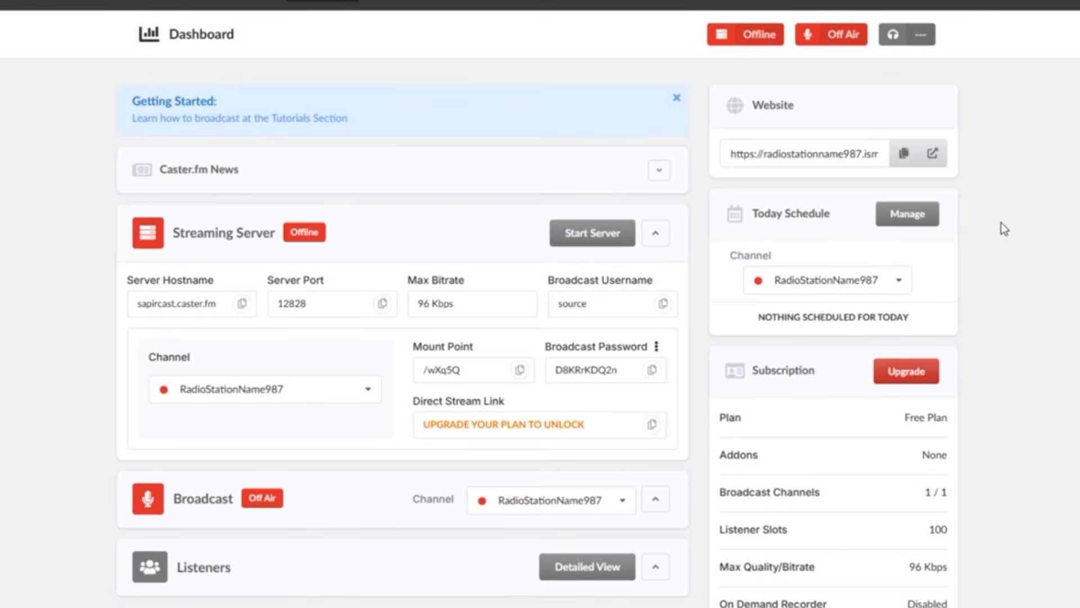
click(587, 236)
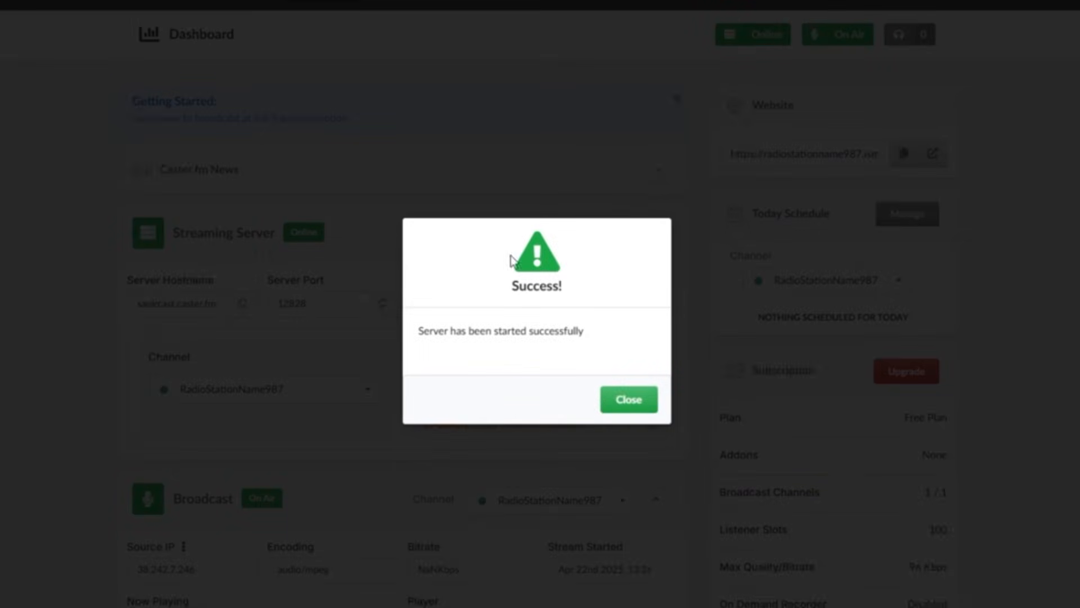
click(644, 393)
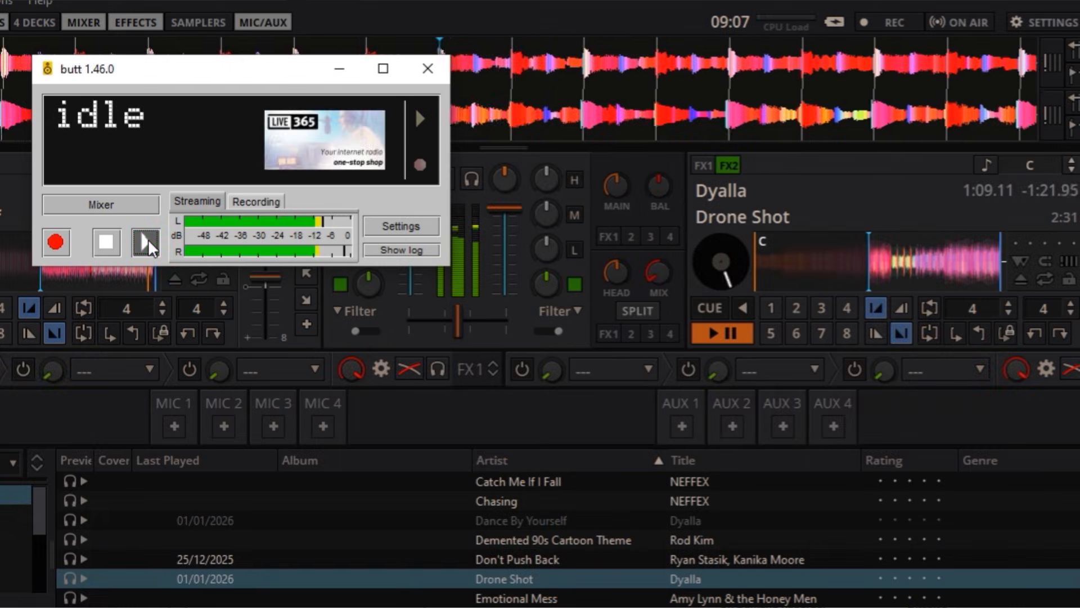
click(146, 242)
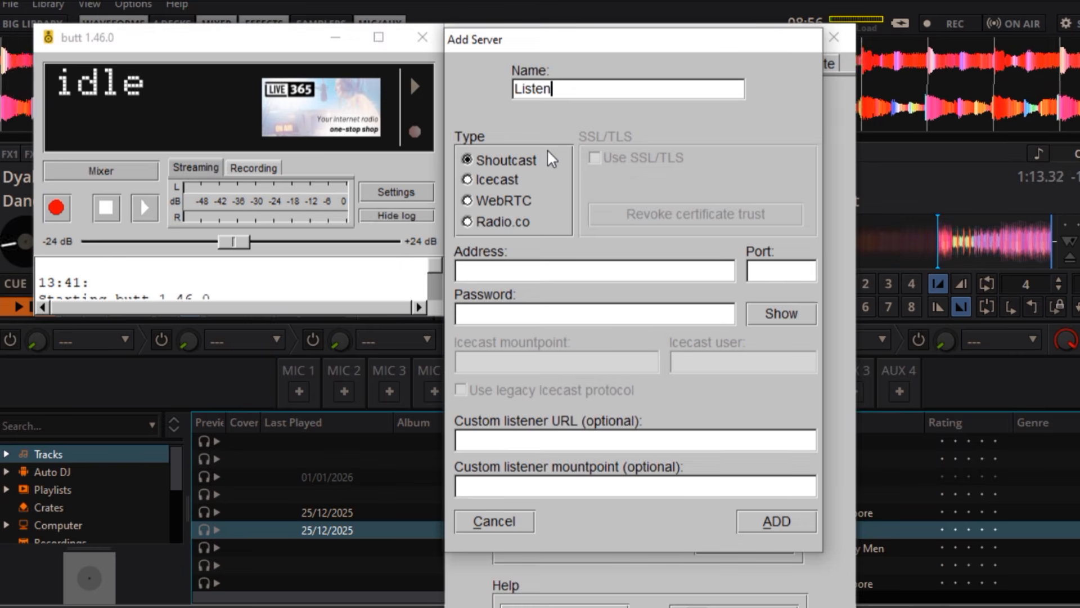
Add a Shoutcast server named Listen2myradio Shoutcast 1 with address uk2freenew.listen2myradio.com, port 33723 and the stream password from the Listen2MyRadio control panel.
text(2myradio S)
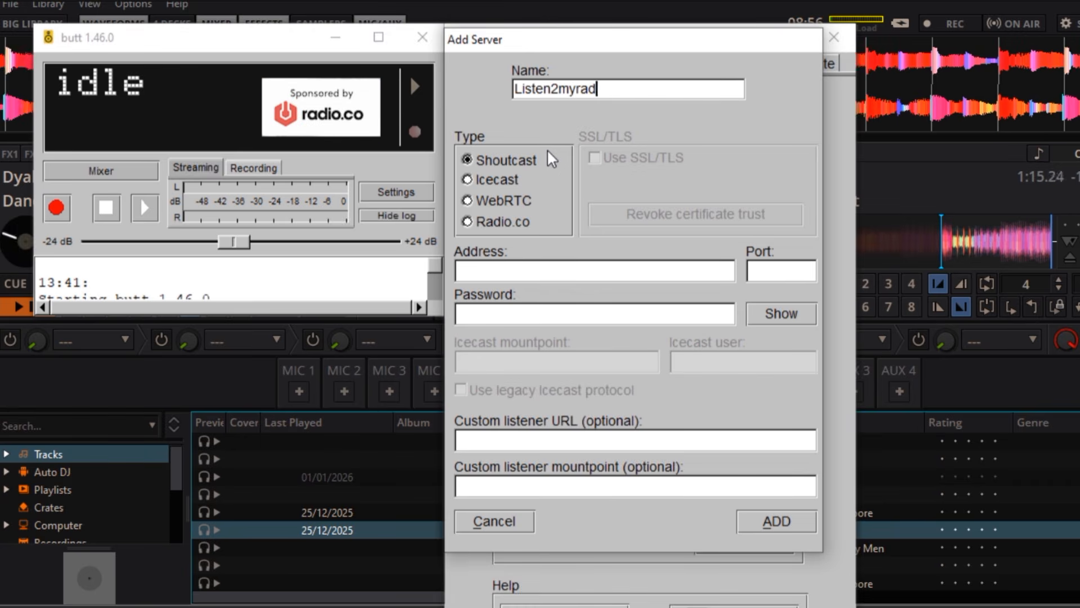
text(houtcast 1)
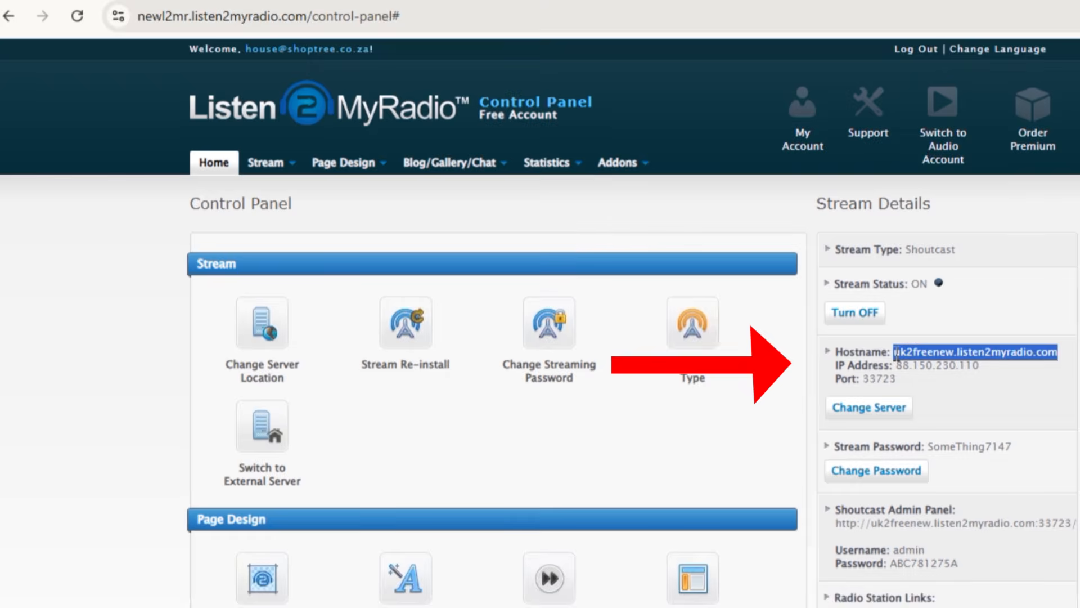
key(ctrl+v)
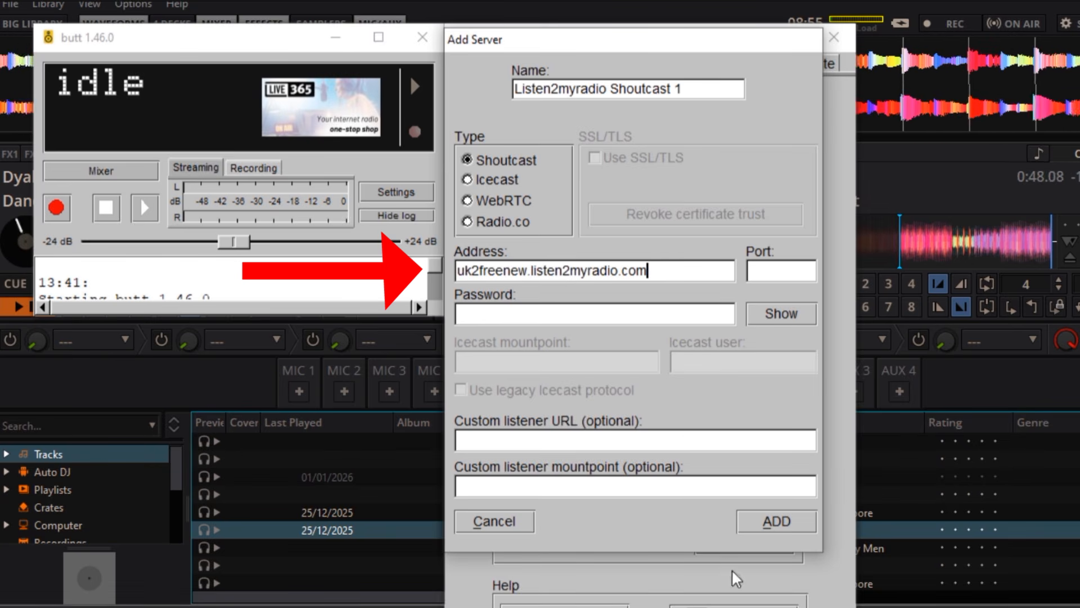
drag(896, 379, 875, 383)
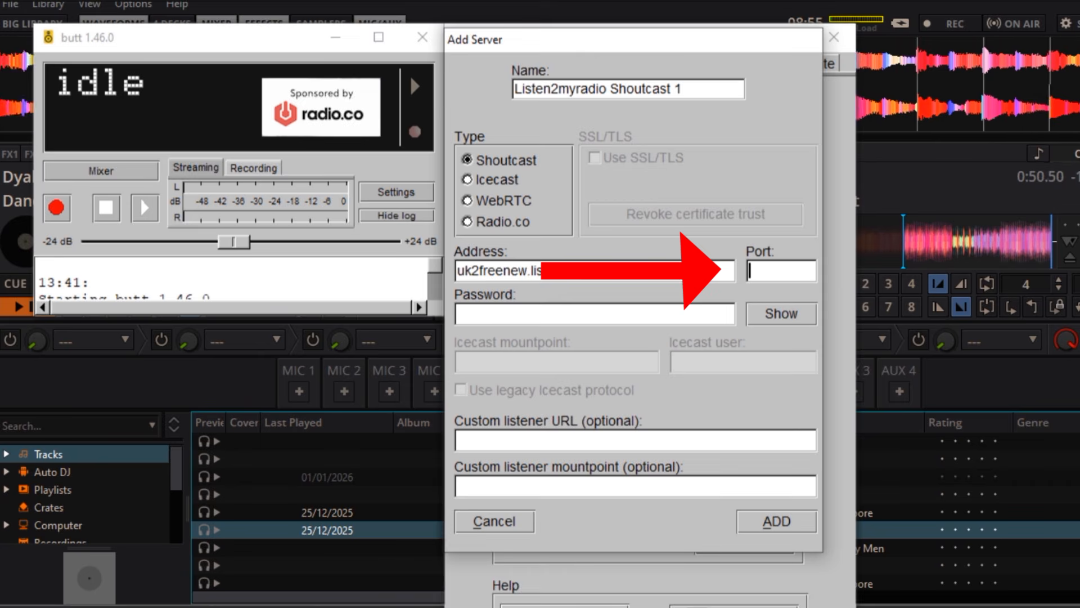
key(ctrl+v)
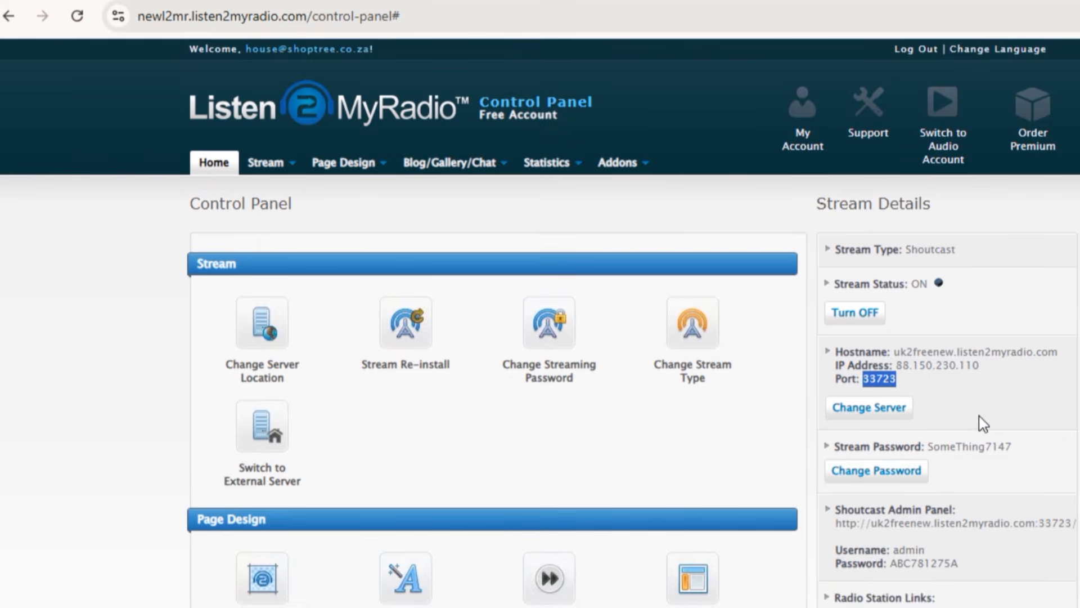
drag(1012, 447, 933, 441)
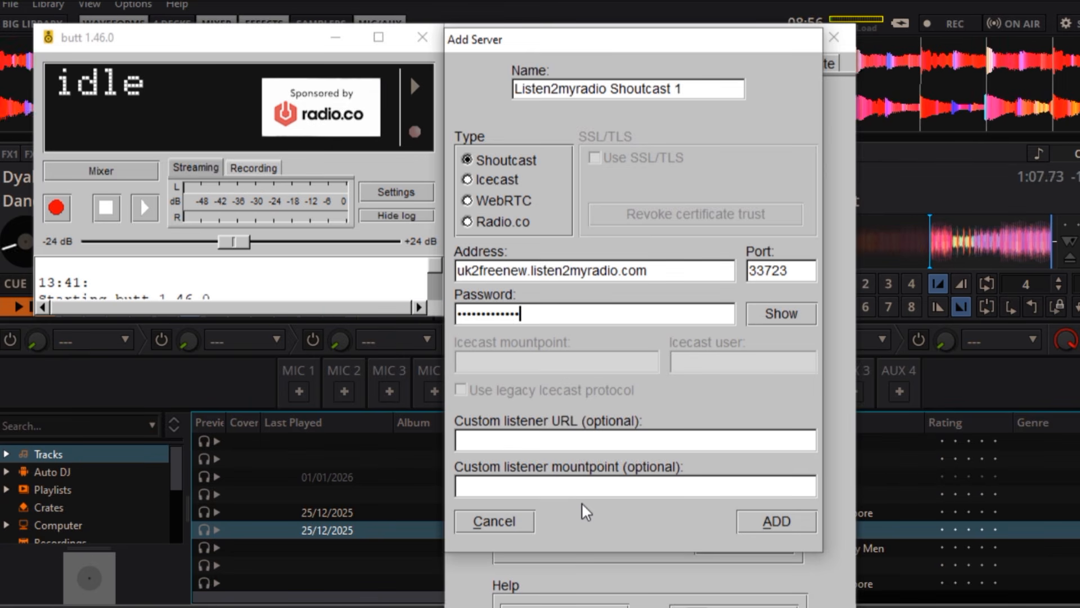
click(768, 515)
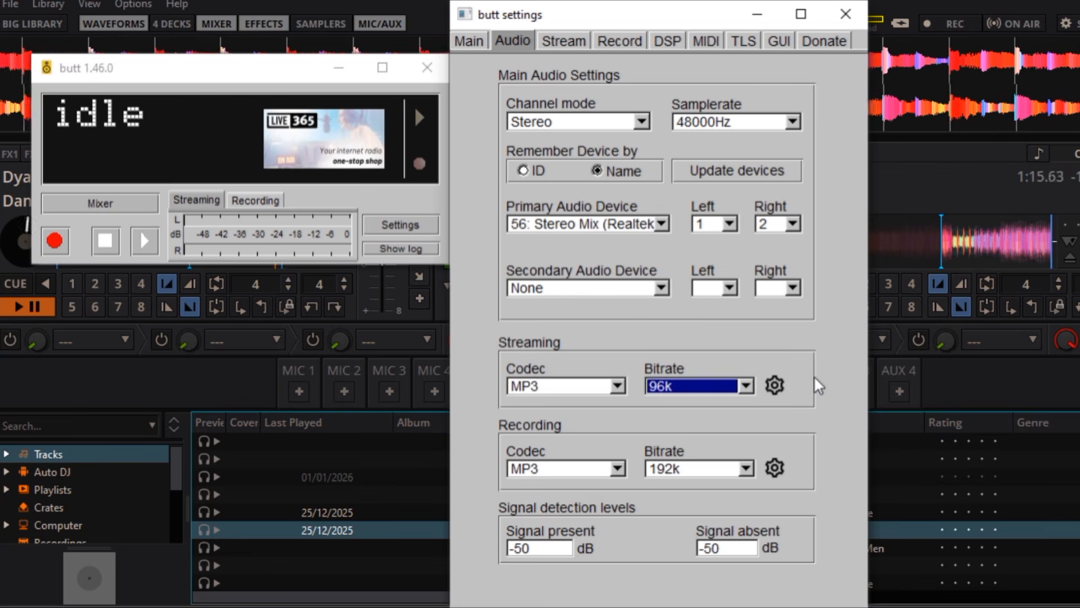
Choose the streaming bitrate for Listen2MyRadio, close the settings and start streaming from butt.
click(746, 386)
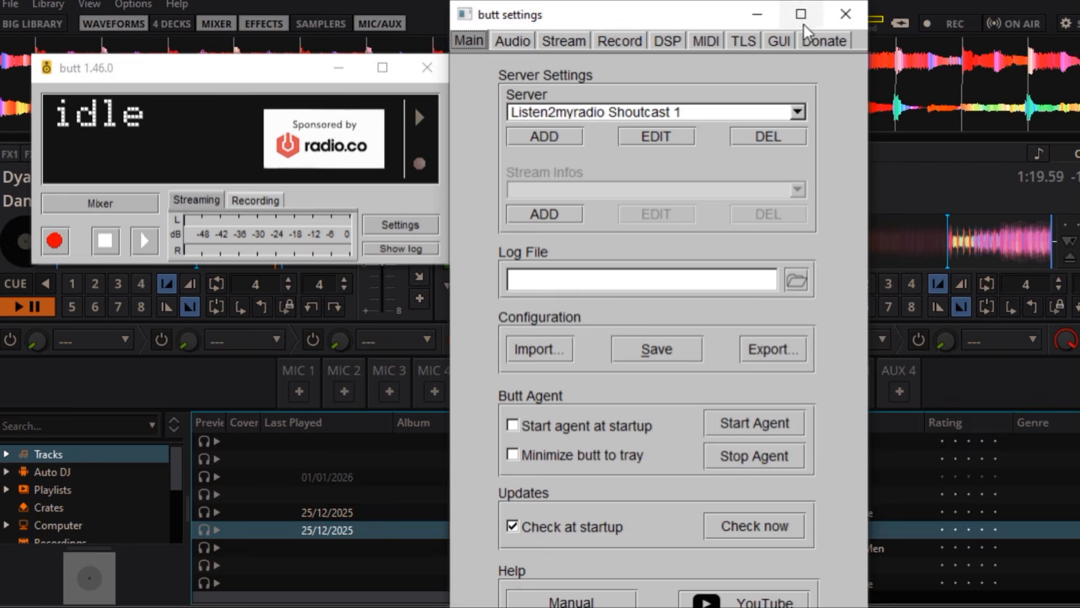
click(843, 16)
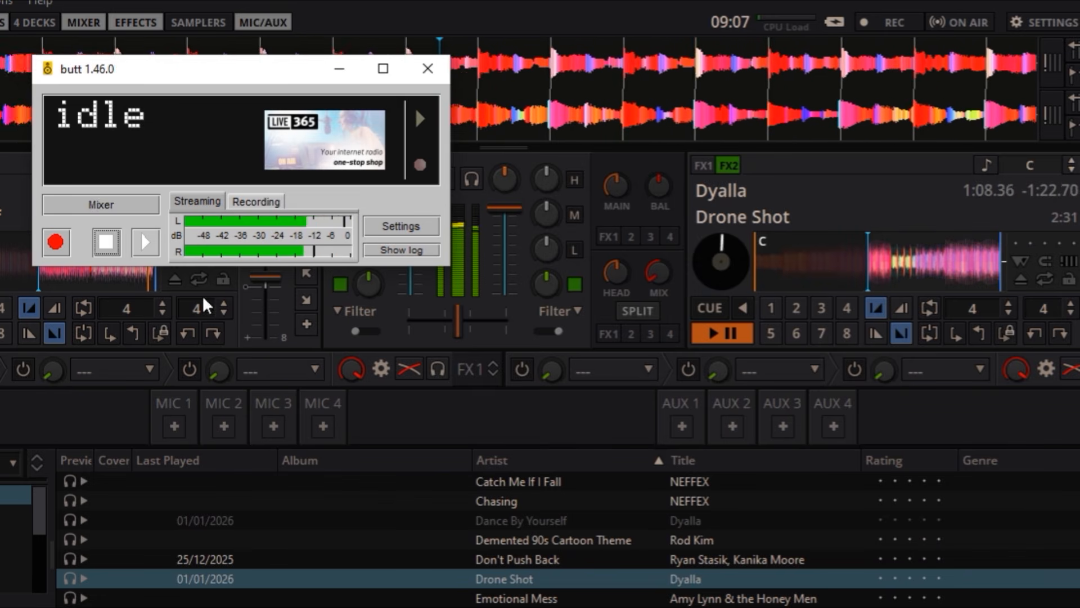
click(145, 242)
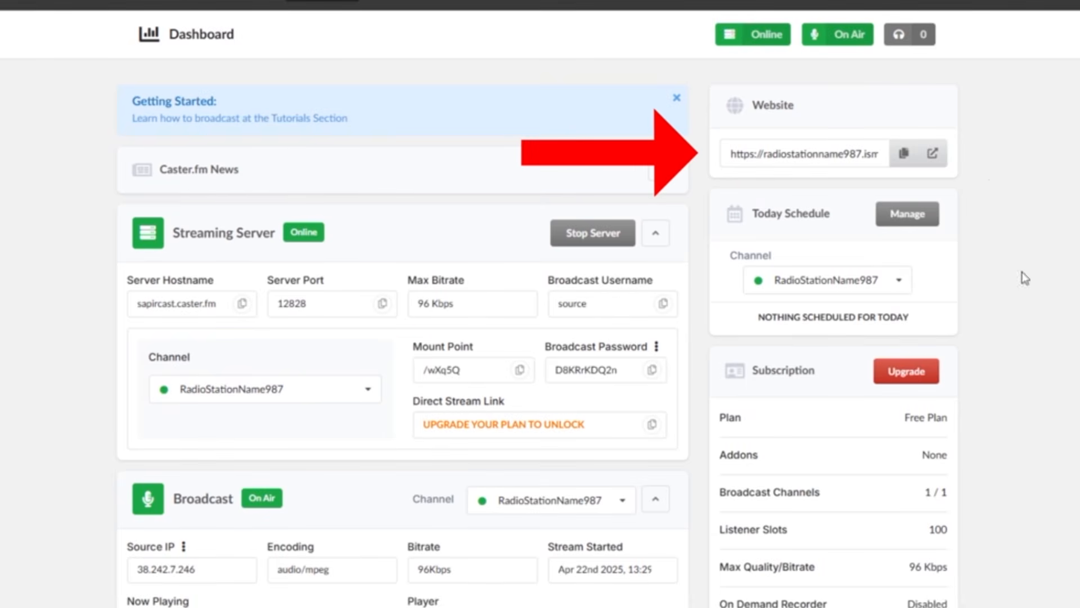
Copy the Caster.fm station's website link and test the player on the Listen2MyRadio station page.
click(902, 154)
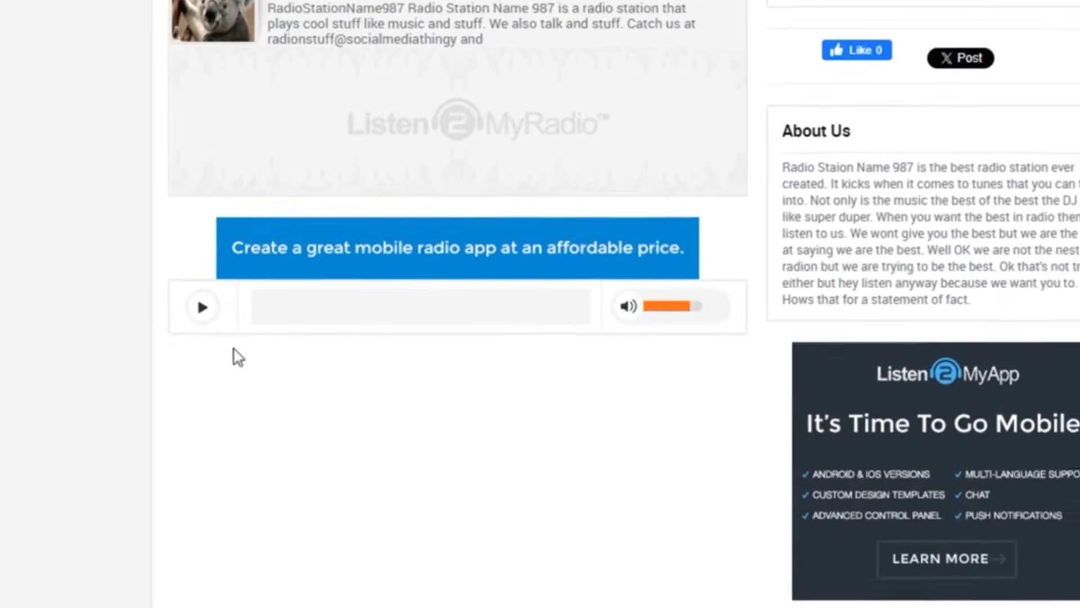
click(191, 309)
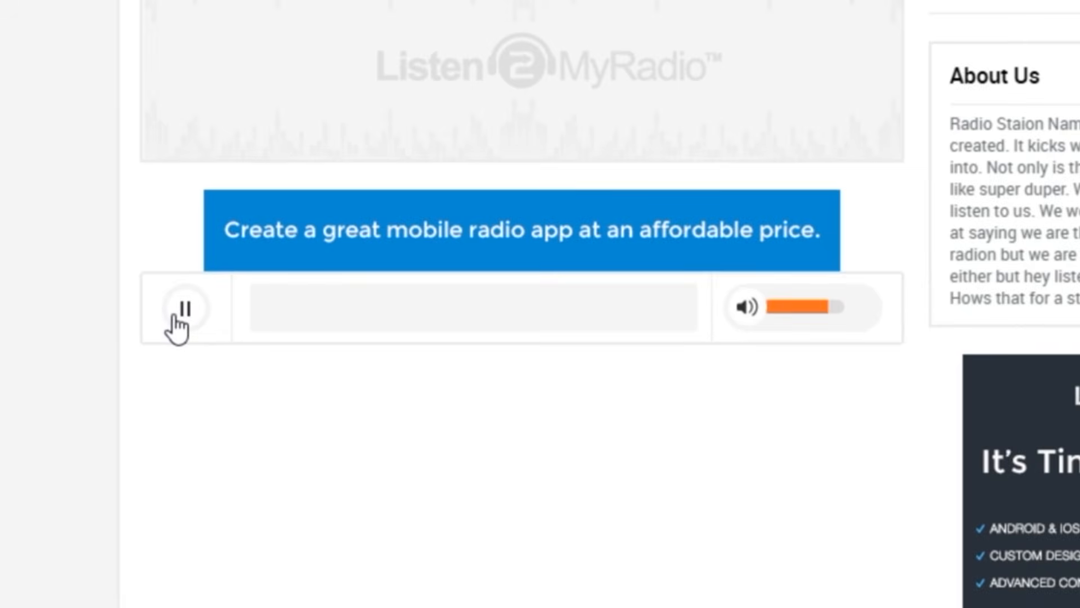
click(178, 316)
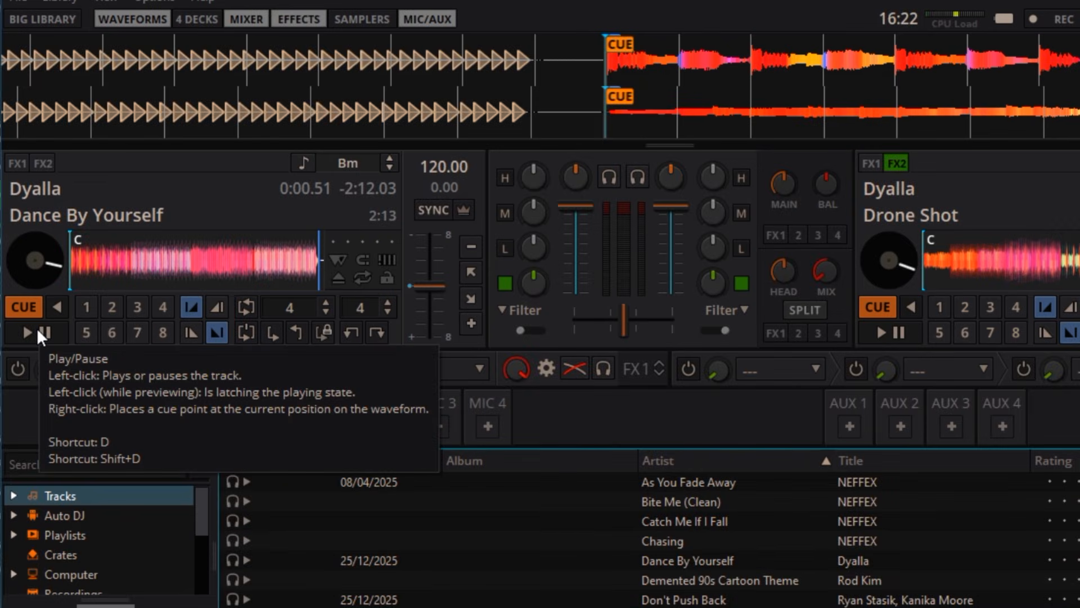
Play Dance By Yourself and Drone Shot together in Mixxx and sync Dance By Yourself to the other deck's tempo.
click(36, 327)
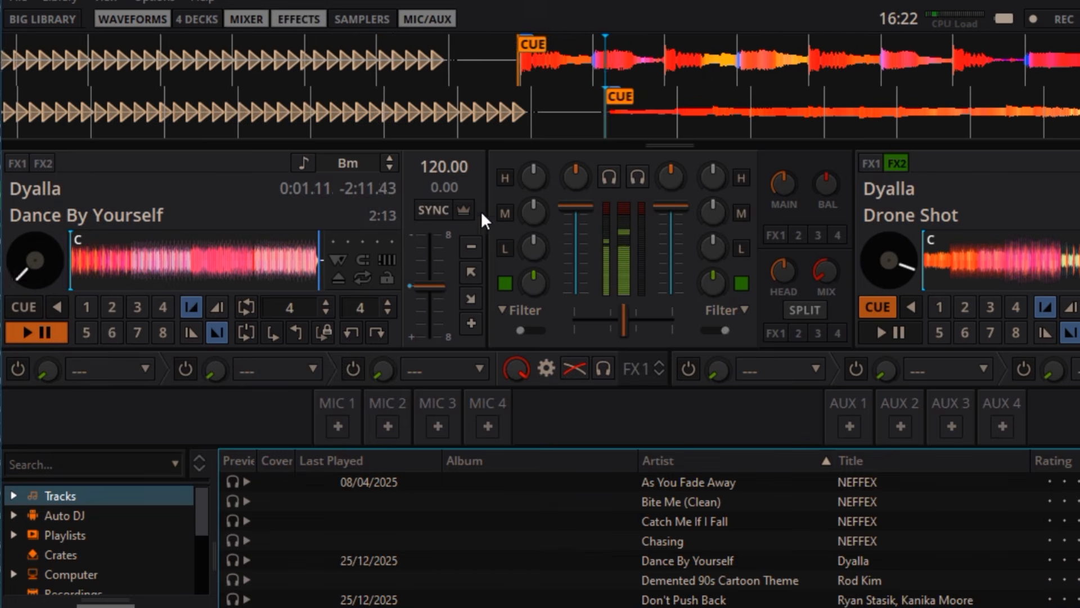
click(886, 332)
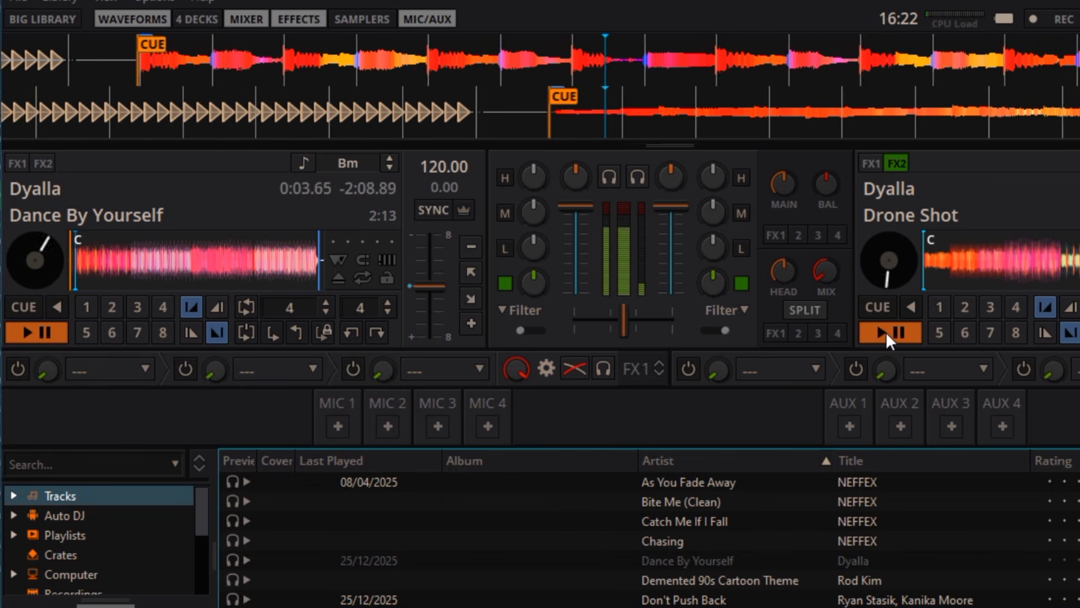
click(438, 212)
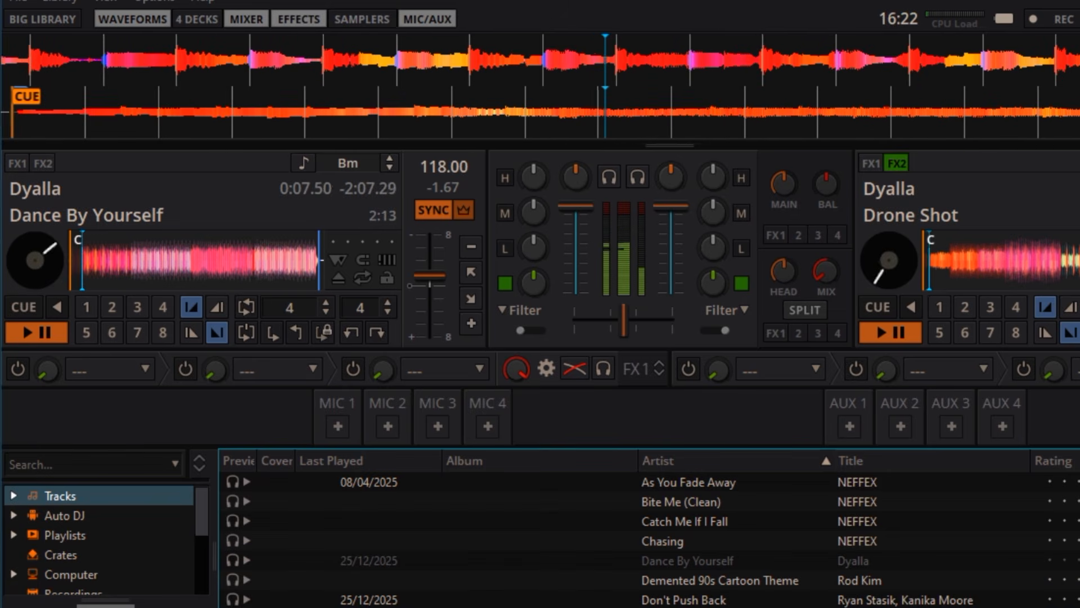